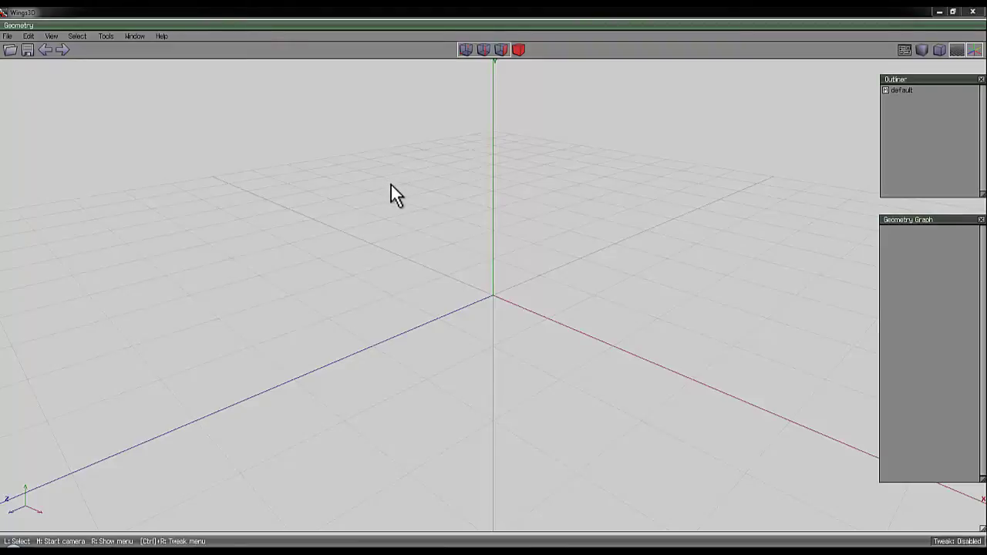
# Create a default cube and inset all six of its faces by 70%.
pyautogui.rightClick(418, 182)
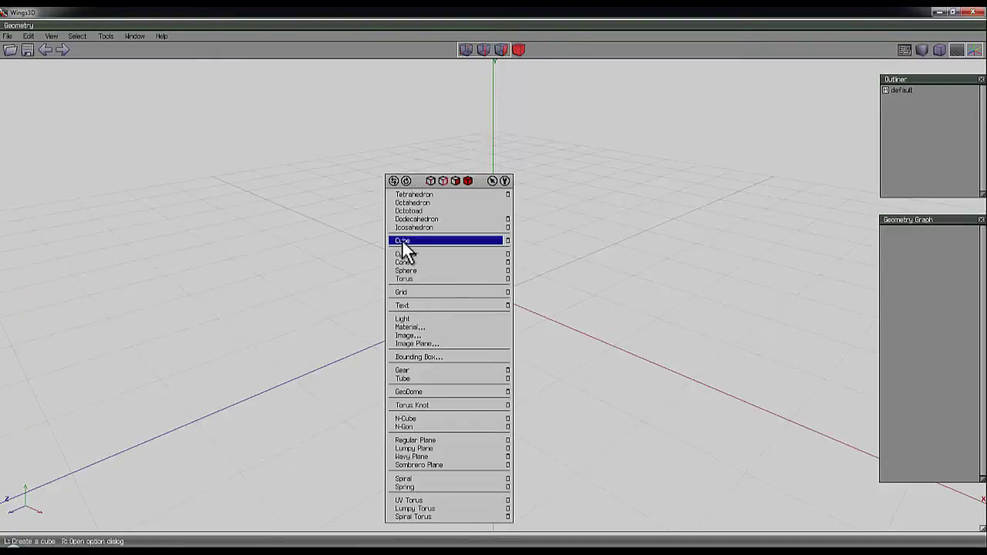
pyautogui.click(402, 240)
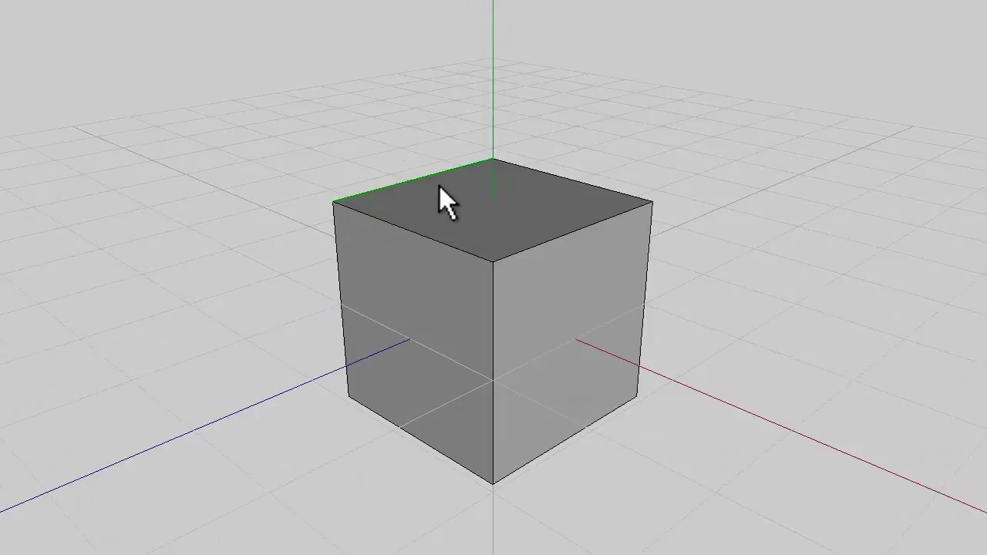
pyautogui.click(485, 202)
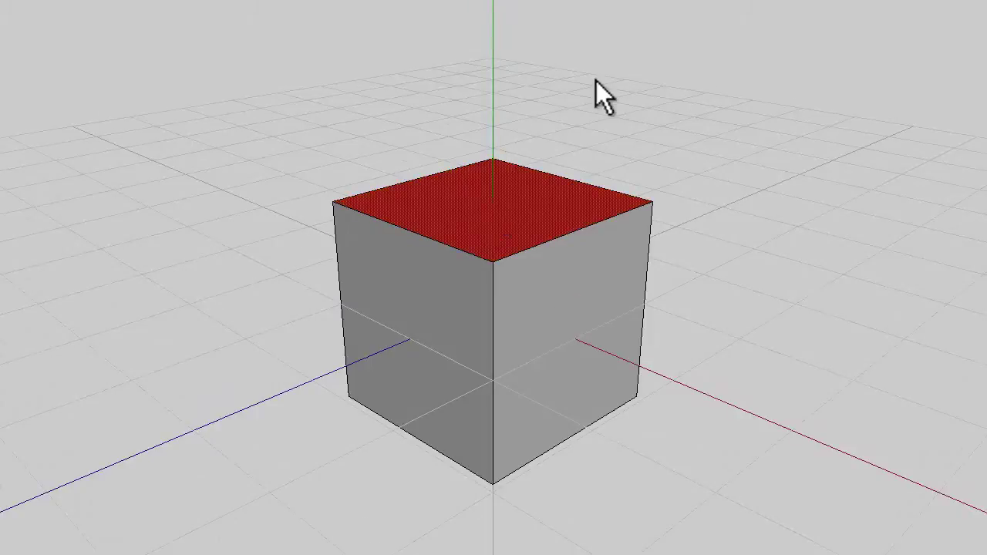
pyautogui.hotkey('ctrl', 'a')
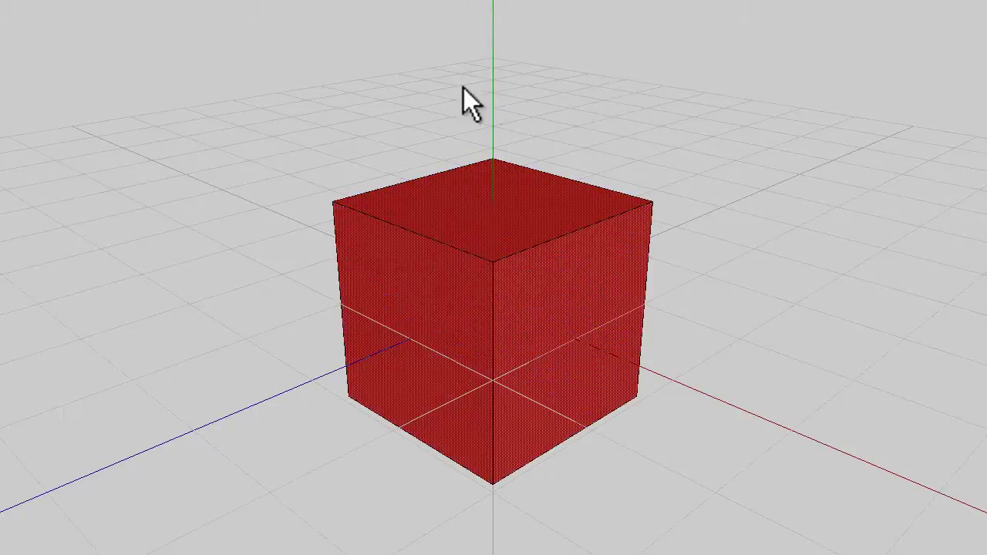
pyautogui.rightClick(407, 97)
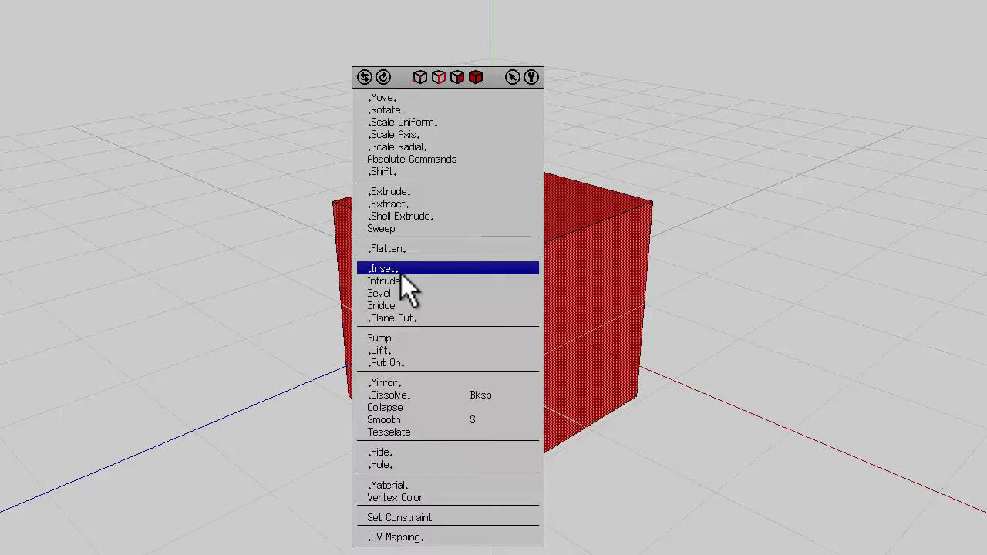
pyautogui.click(381, 267)
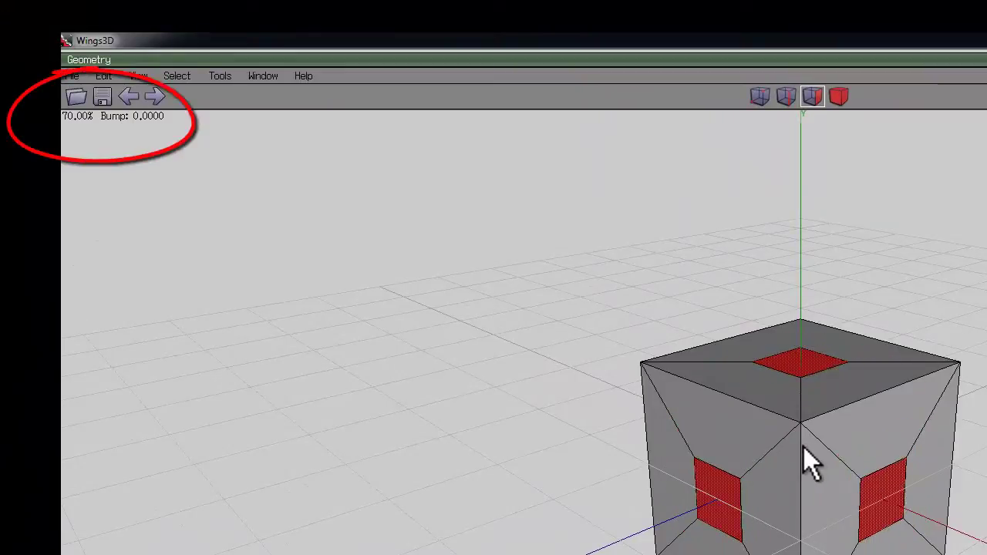
pyautogui.click(804, 446)
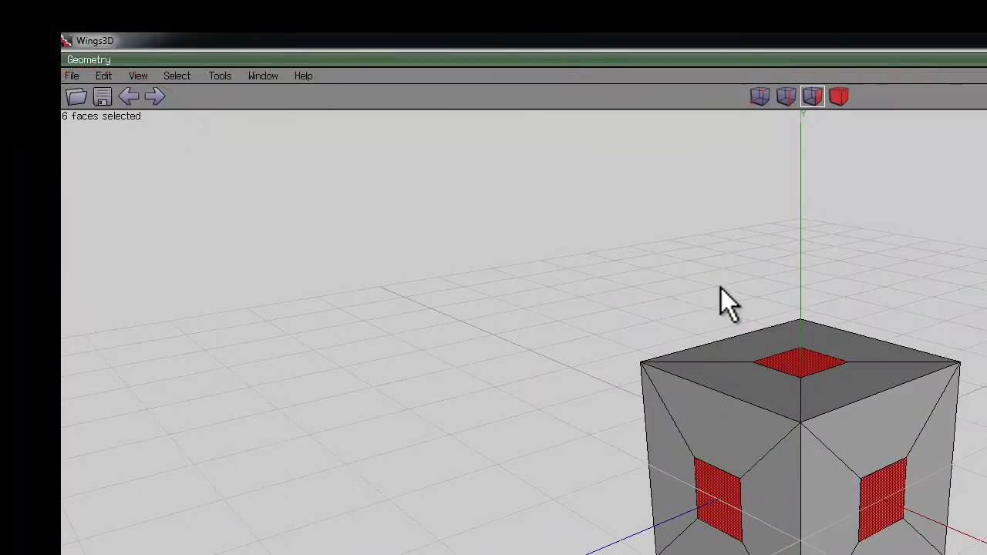
# Intrude the six inset faces to hollow out the cube with a square opening on every side.
pyautogui.moveTo(721, 288)
pyautogui.mouseDown(button='middle')
pyautogui.moveTo(802, 447)
pyautogui.moveTo(775, 354)
pyautogui.mouseUp(button='middle')
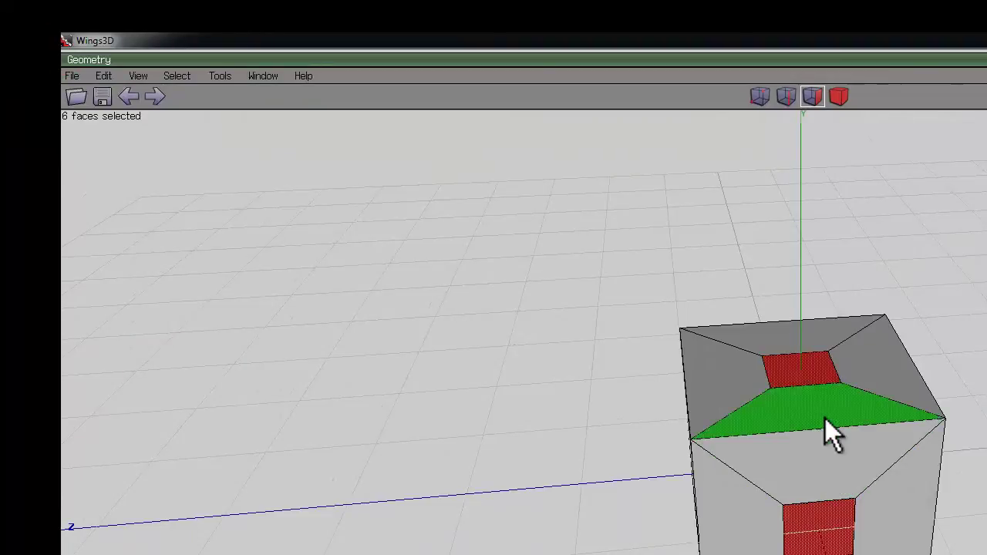
pyautogui.rightClick(559, 245)
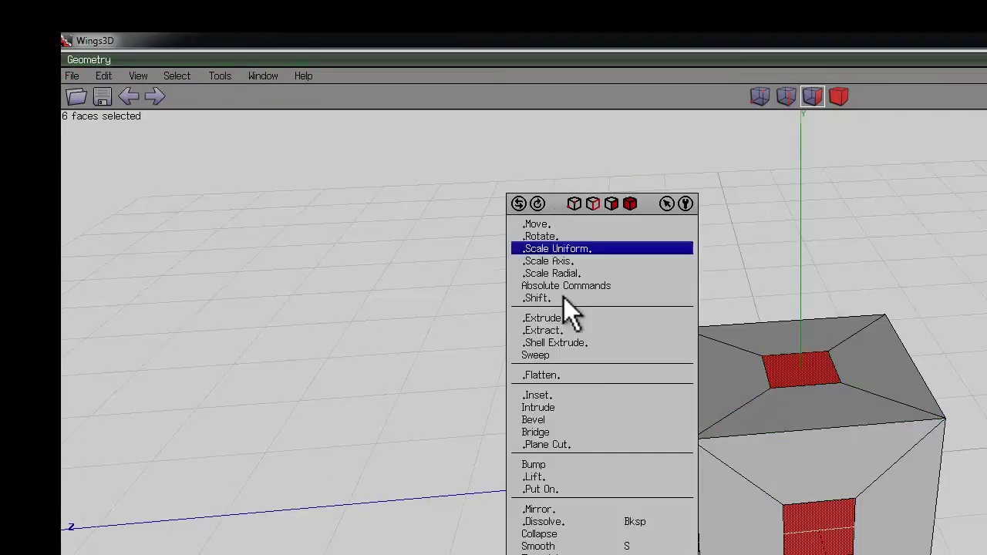
pyautogui.click(559, 408)
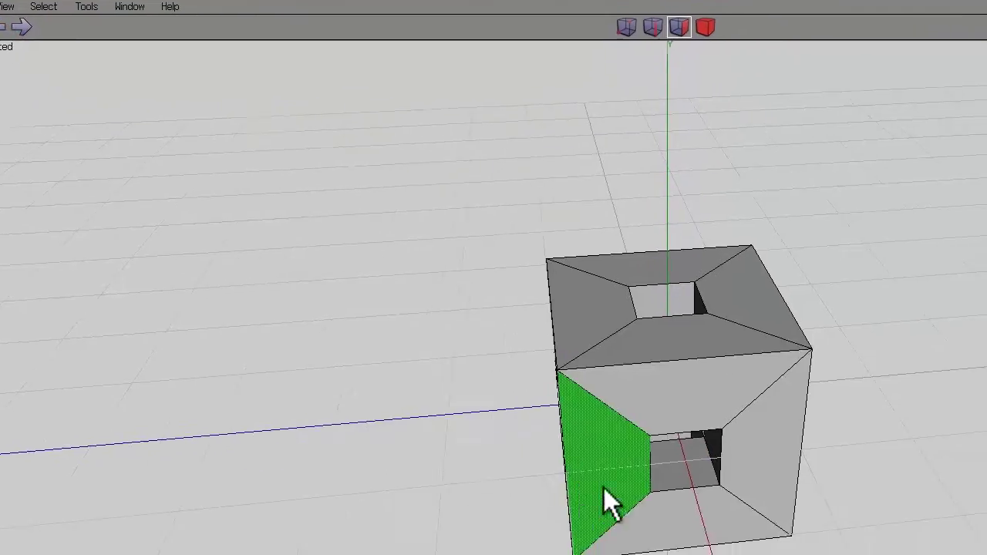
pyautogui.moveTo(644, 441); pyautogui.dragTo(666, 378, button='middle')
pyautogui.moveTo(493, 287); pyautogui.dragTo(494, 287, button='middle')
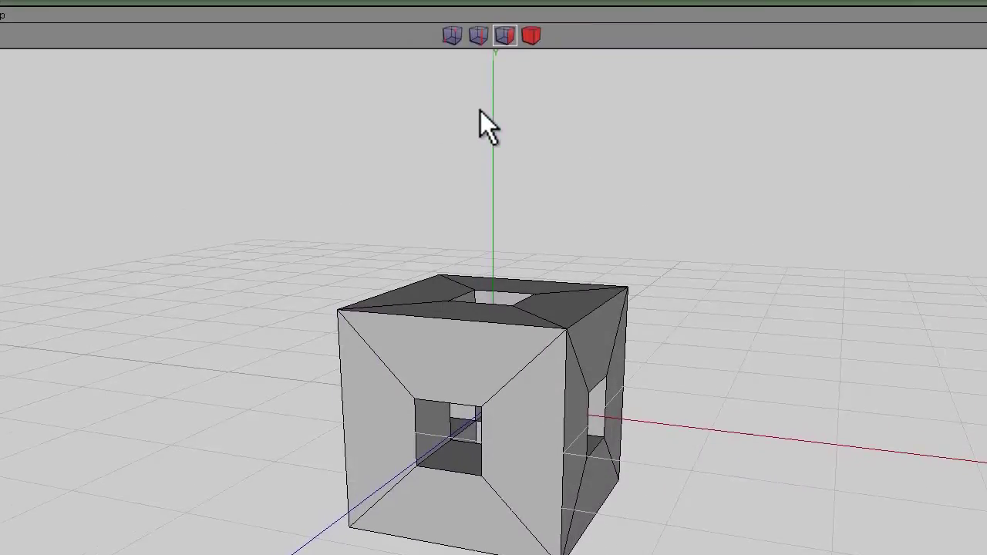
# Select the edge ring through one outer cube edge, extend it to all similar edges, and connect them.
pyautogui.click(478, 37)
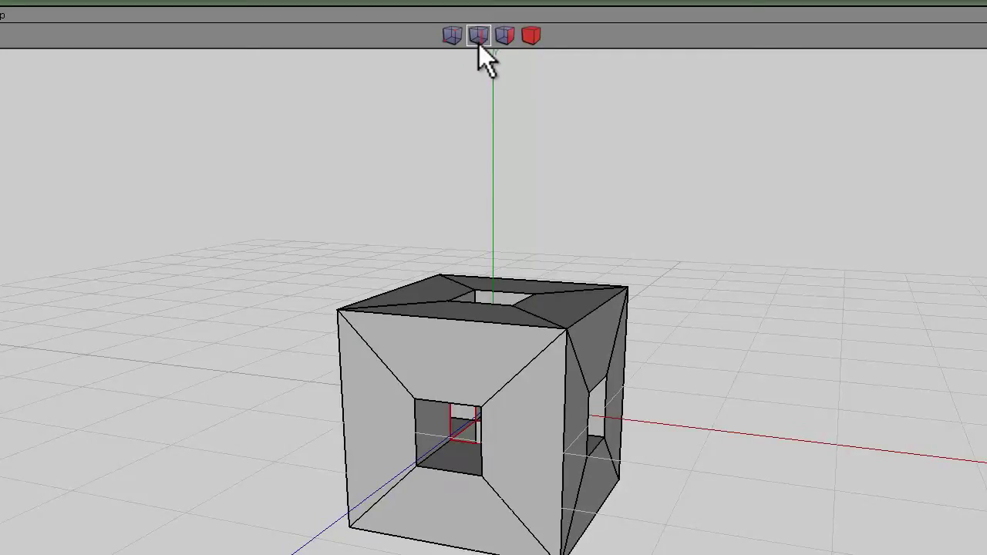
pyautogui.press('space')
pyautogui.click(466, 322)
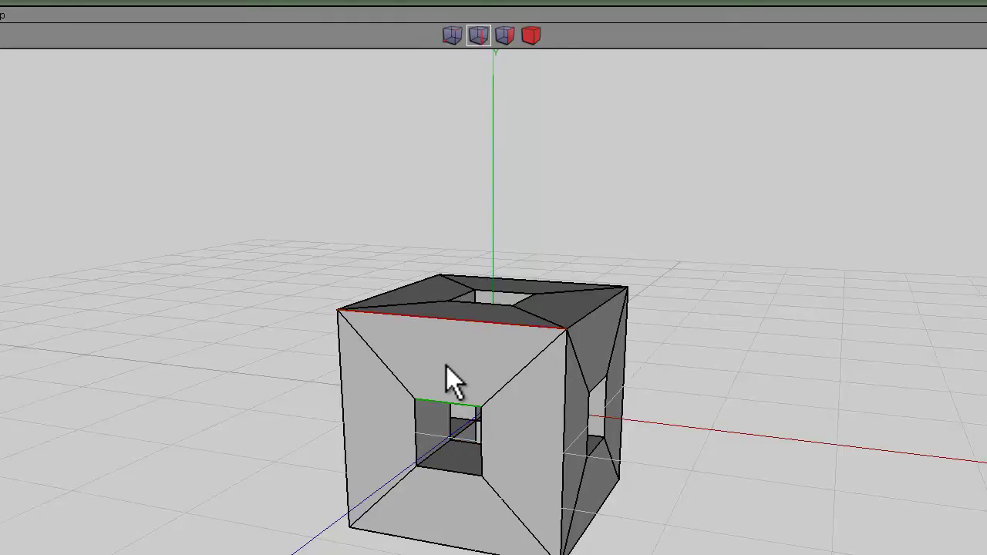
pyautogui.press('g')
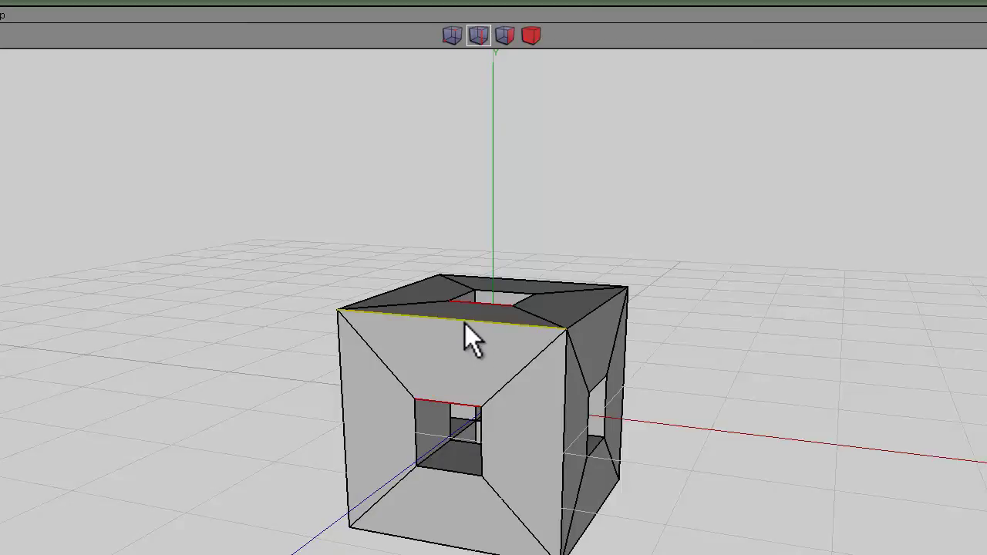
pyautogui.press('i')
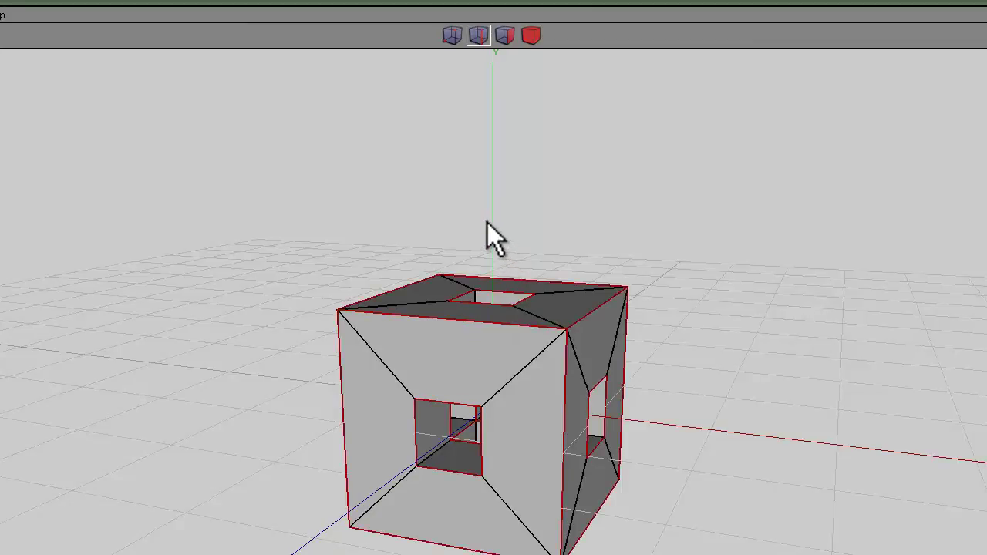
pyautogui.press('c')
# Bevel the connected edges until they reach the corners of the square openings, and run Cleanup on the whole object.
pyautogui.moveTo(479, 236)
pyautogui.mouseDown(button='middle')
pyautogui.moveTo(493, 387)
pyautogui.moveTo(479, 237)
pyautogui.mouseUp(button='middle')
pyautogui.rightClick(499, 201)
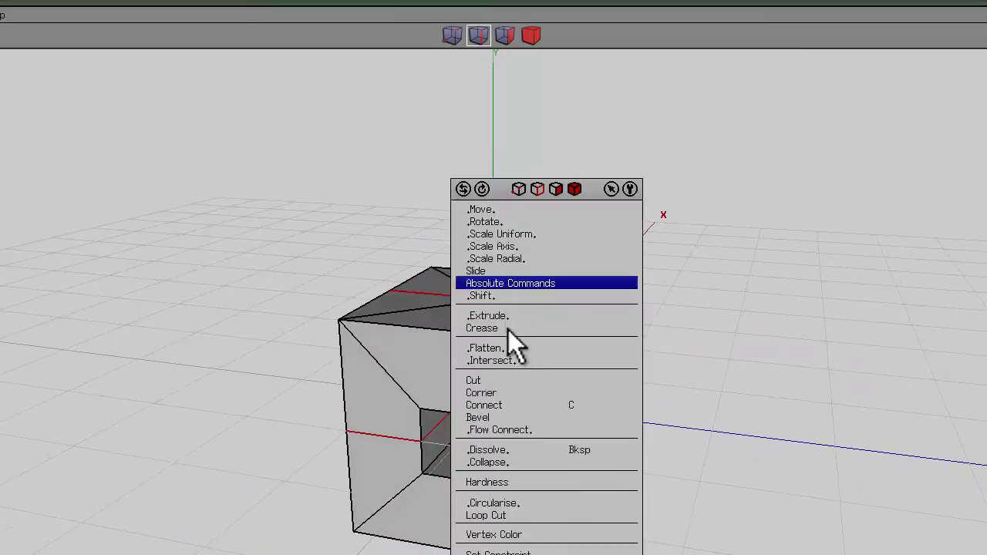
pyautogui.click(509, 418)
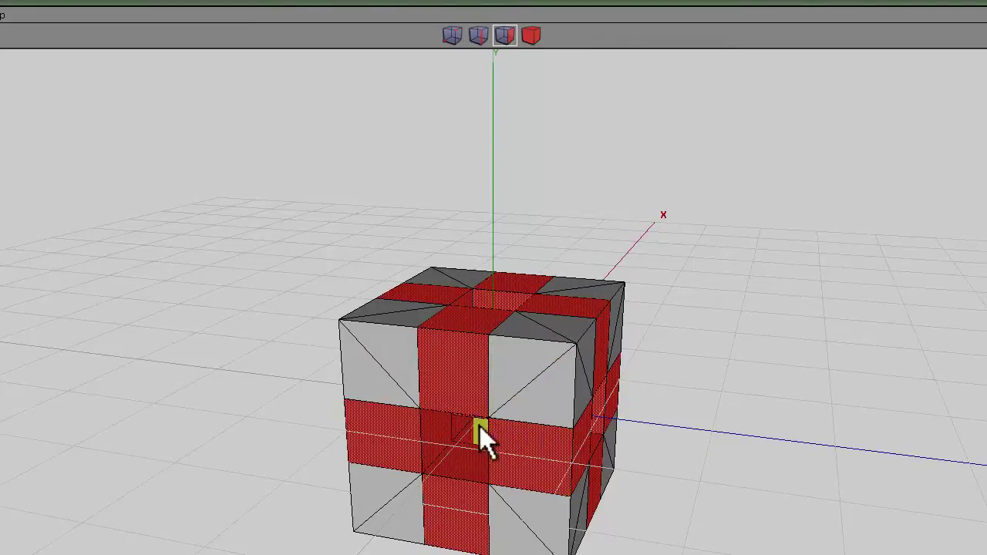
pyautogui.click(531, 35)
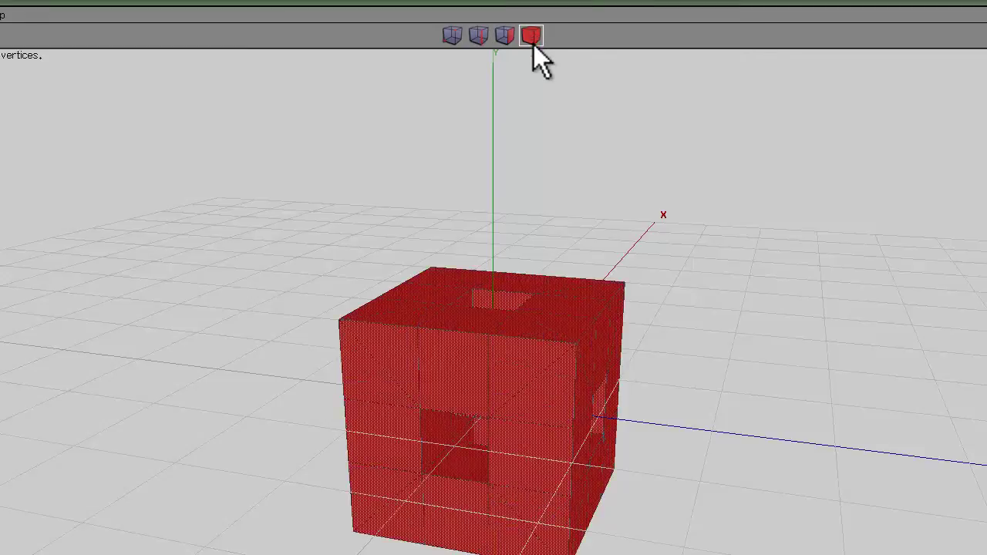
pyautogui.rightClick(440, 172)
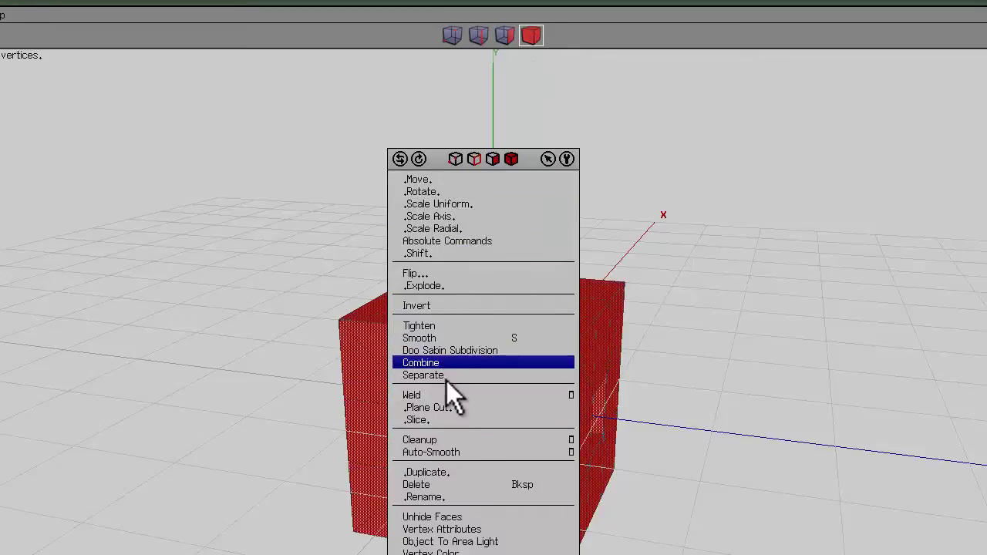
pyautogui.click(446, 452)
# Select a triangular face at a cube corner together with all similar faces, and intrude them to open up the eight corners.
pyautogui.moveTo(756, 381); pyautogui.dragTo(492, 386, button='middle')
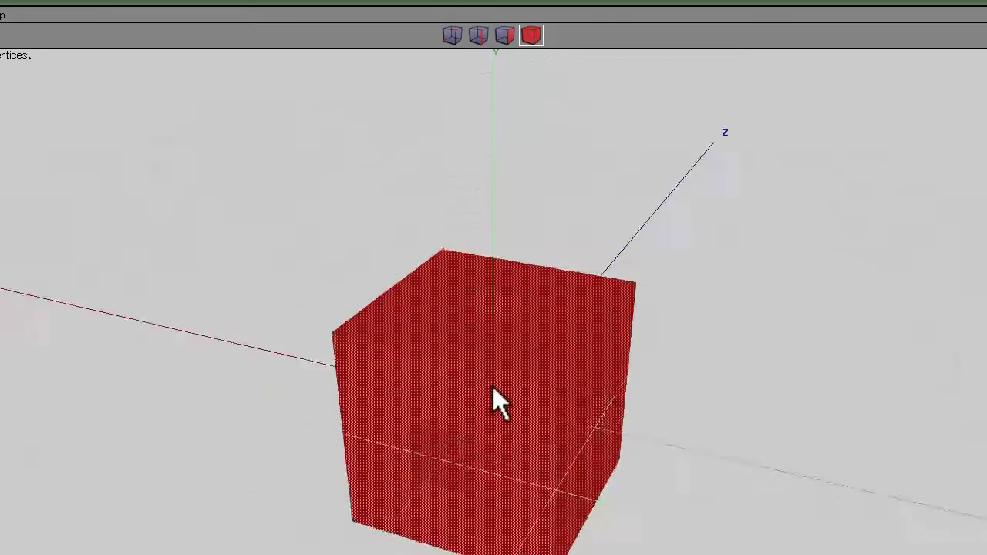
pyautogui.scroll(2, 492, 386)
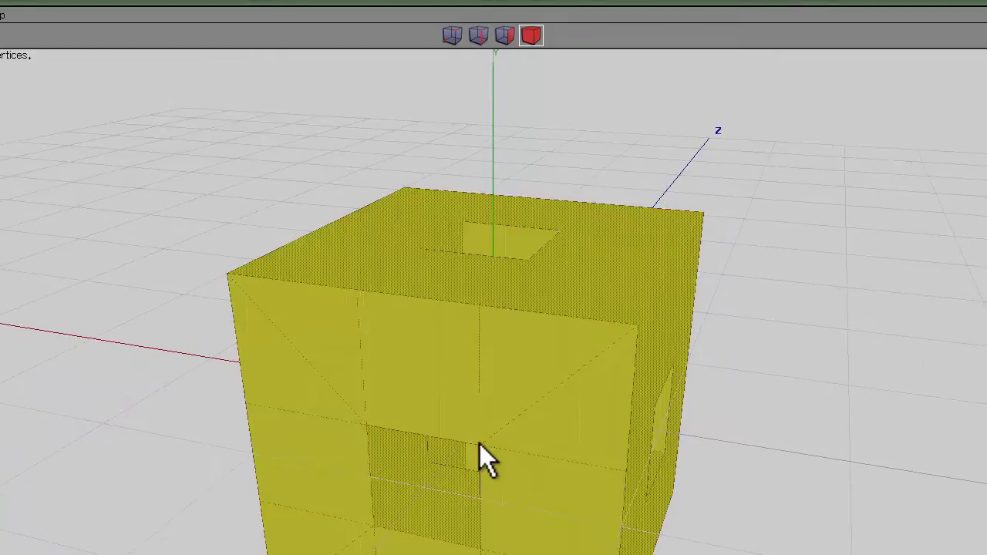
pyautogui.press('space')
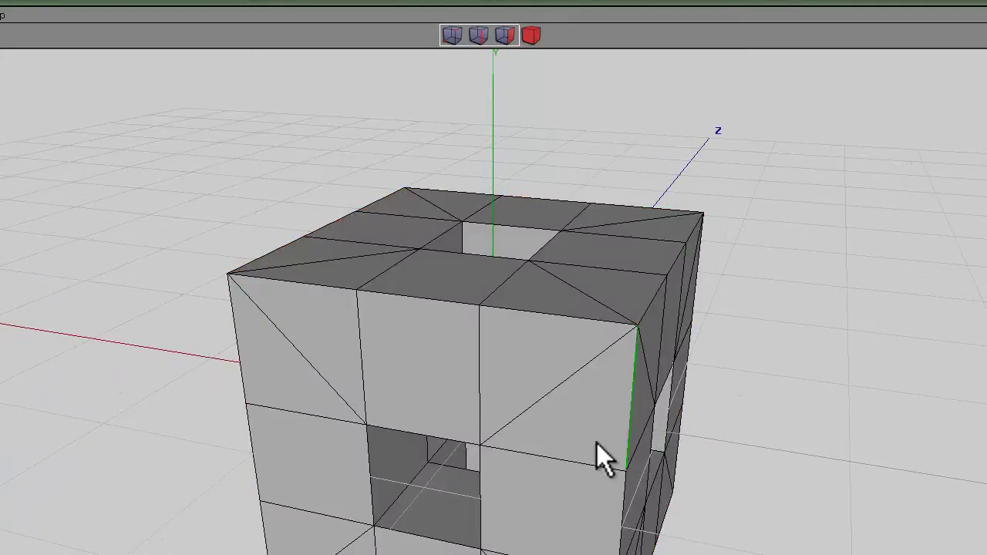
pyautogui.click(544, 364)
pyautogui.press('i')
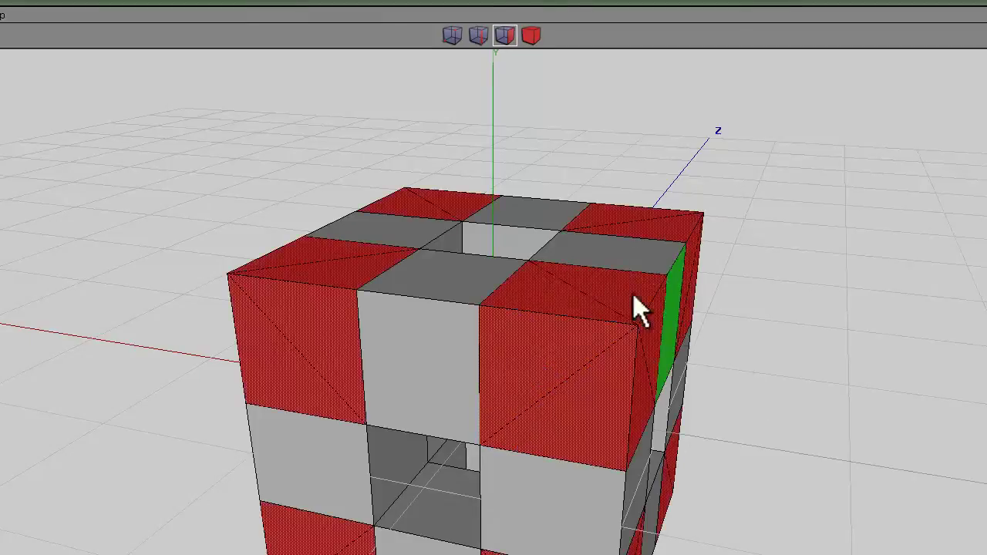
pyautogui.rightClick(412, 136)
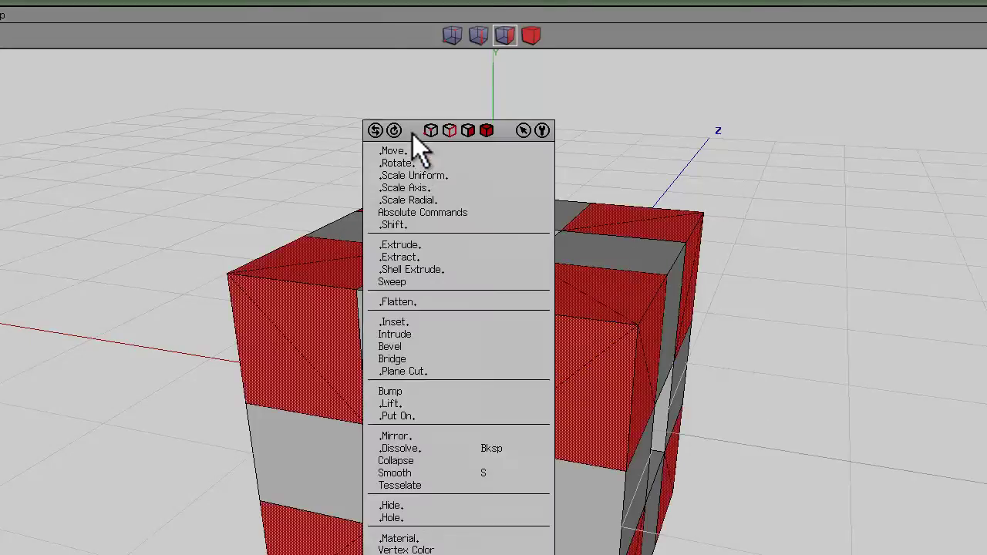
pyautogui.click(414, 335)
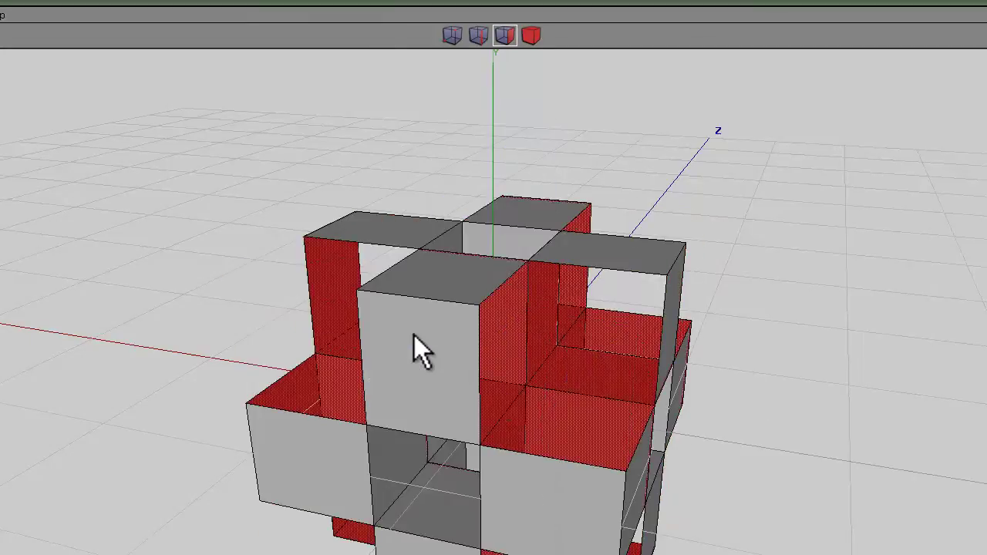
pyautogui.click(494, 386)
# Smooth the whole object twice and clear the selection.
pyautogui.click(531, 35)
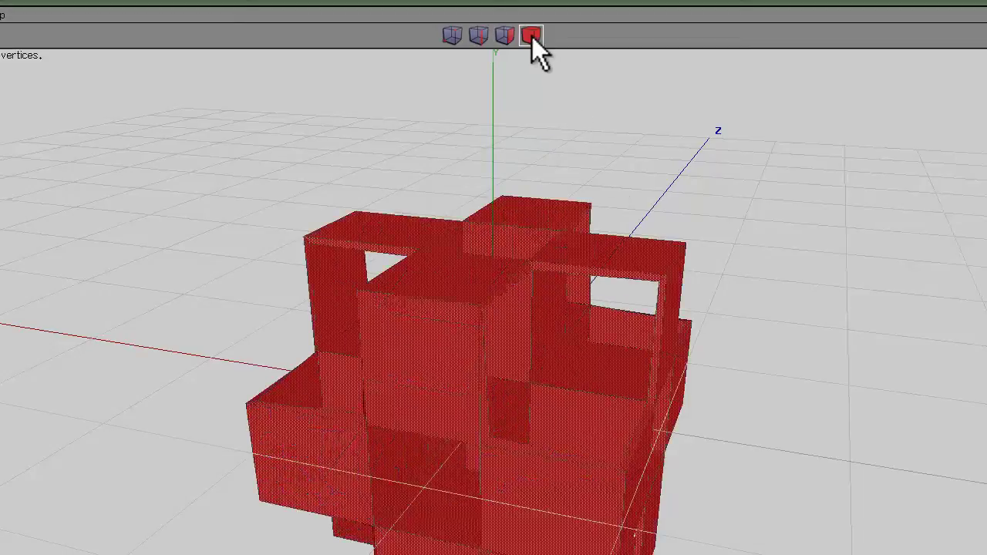
pyautogui.press('s')
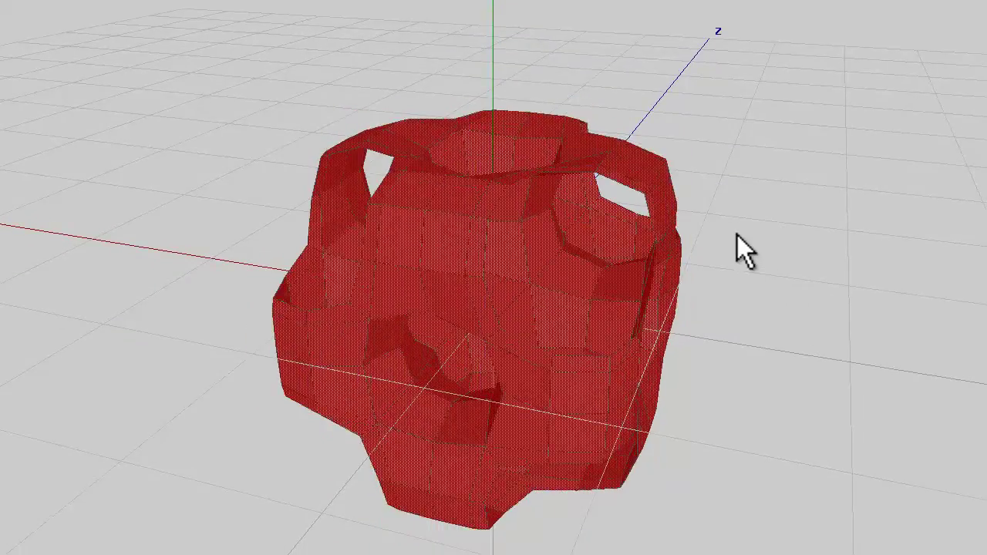
pyautogui.moveTo(737, 289); pyautogui.dragTo(497, 343, button='middle')
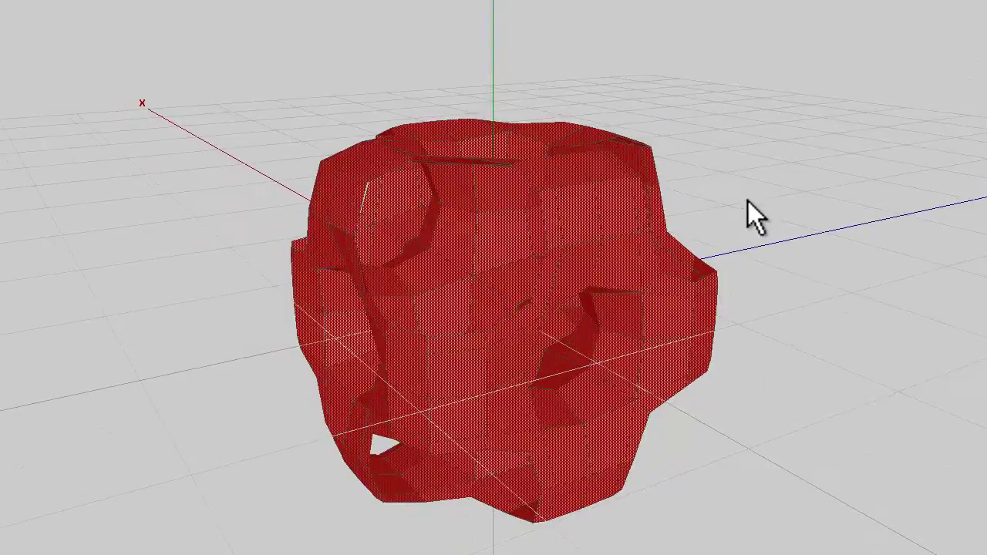
pyautogui.press('s')
pyautogui.press('space')
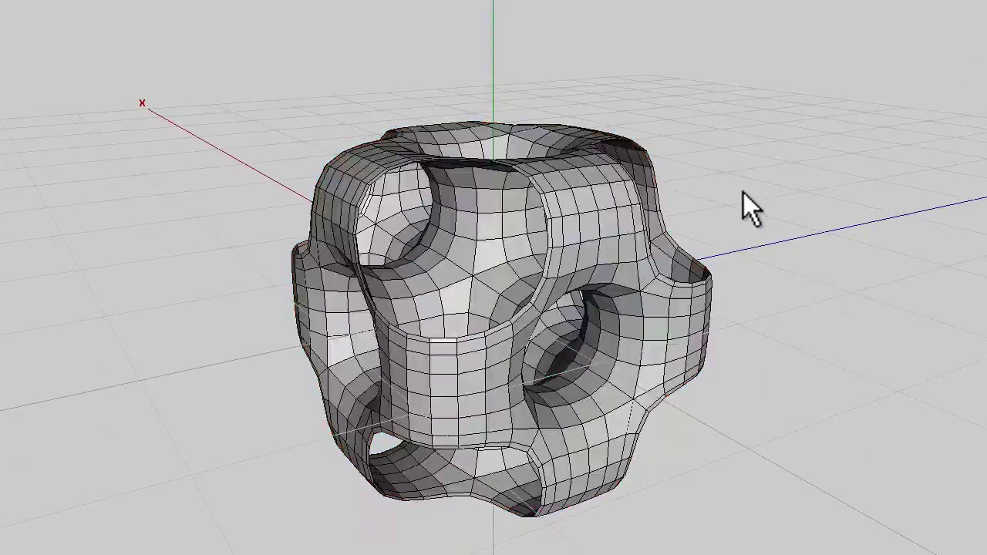
# Select the middle edge loop around one strut together with all similar loops, and convert the selection to faces.
pyautogui.moveTo(740, 206); pyautogui.dragTo(495, 286, button='middle')
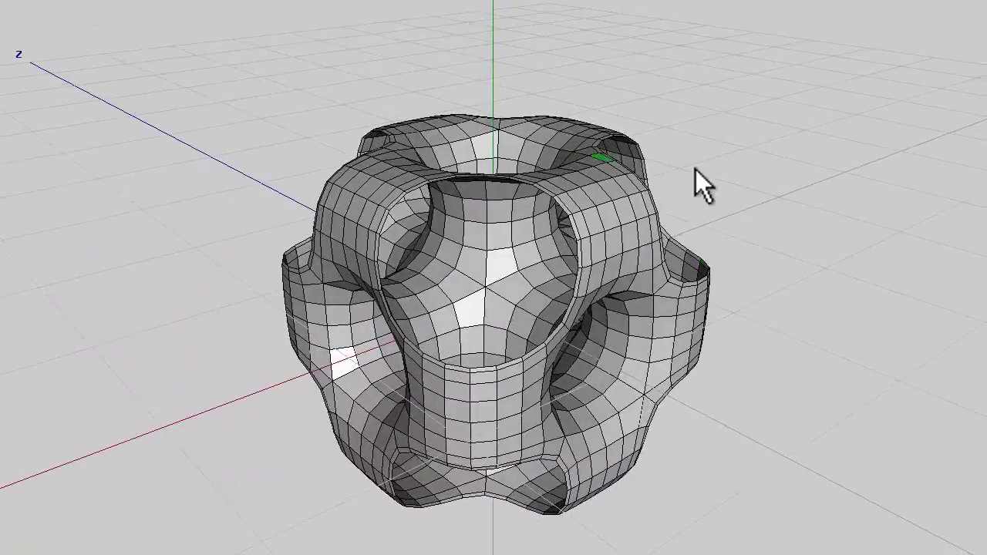
pyautogui.press('e')
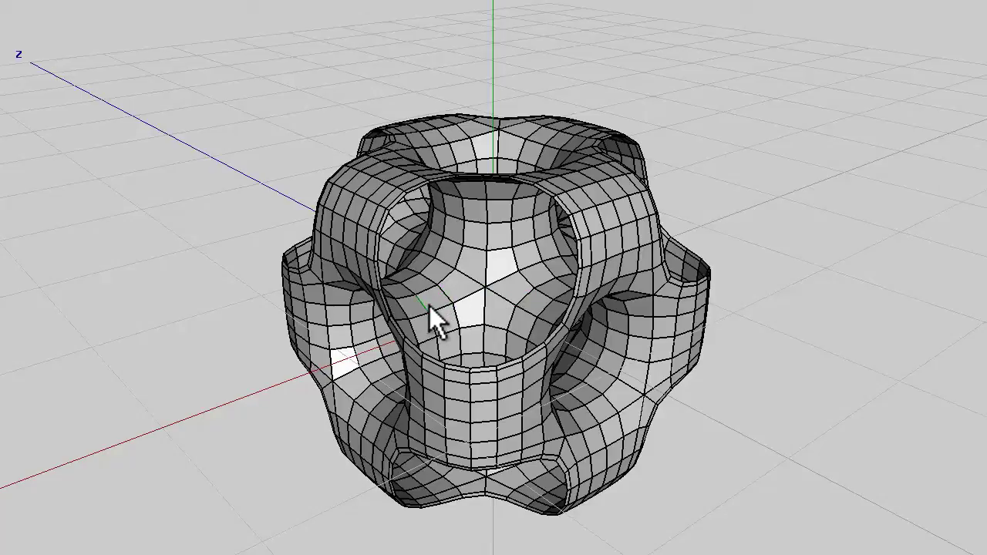
pyautogui.doubleClick(352, 203)
pyautogui.press('i')
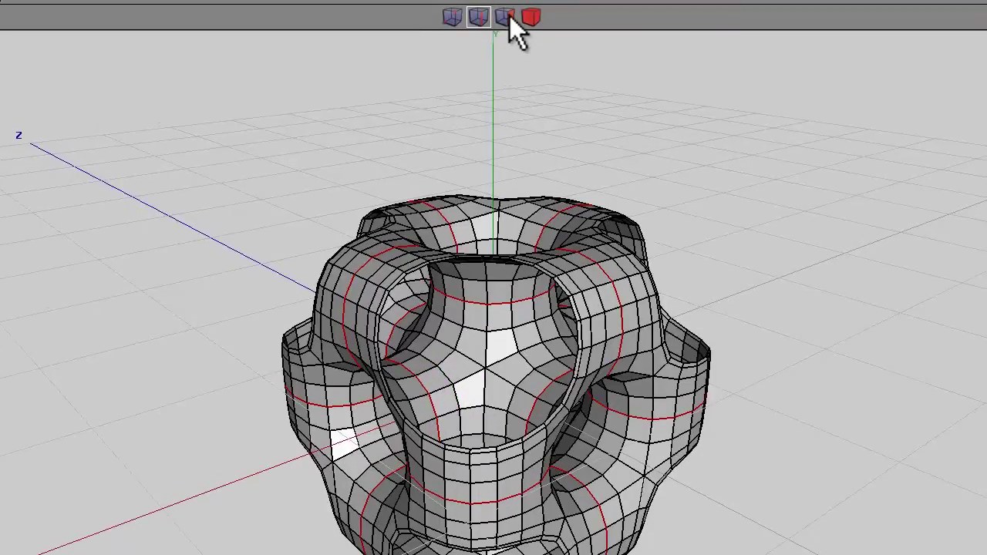
pyautogui.click(506, 17)
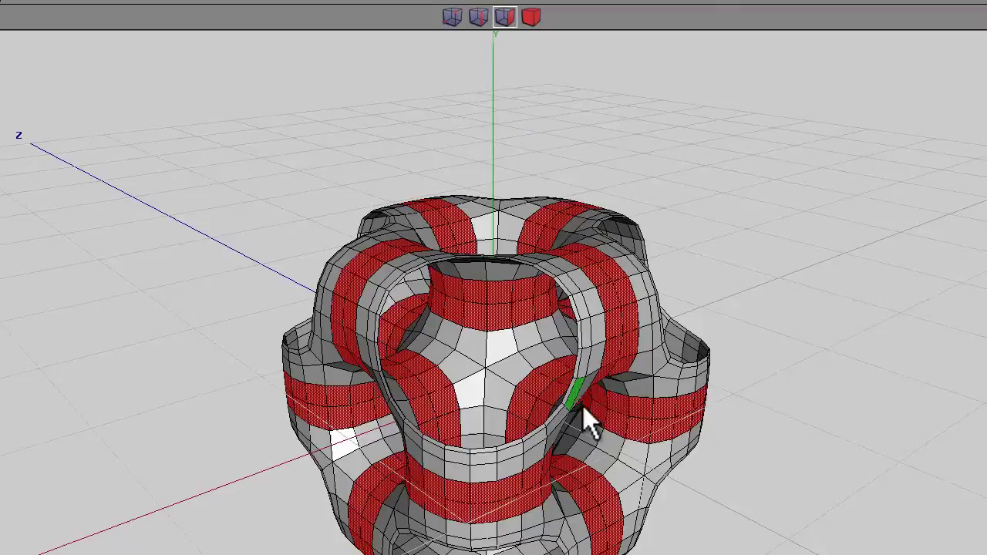
# Shell Extrude the selected face bands along their normals to form thick rings around the struts.
pyautogui.moveTo(490, 367); pyautogui.dragTo(489, 367, button='middle')
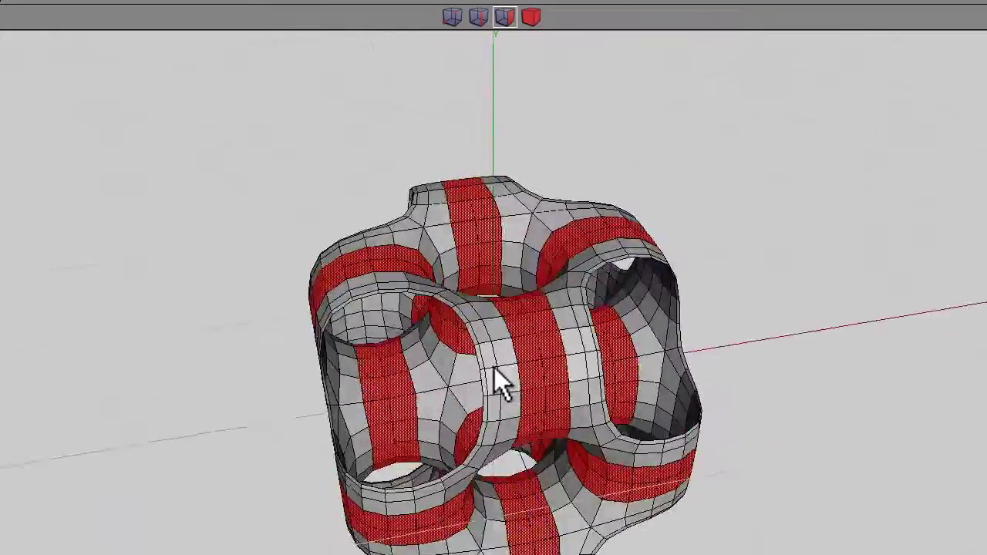
pyautogui.rightClick(657, 202)
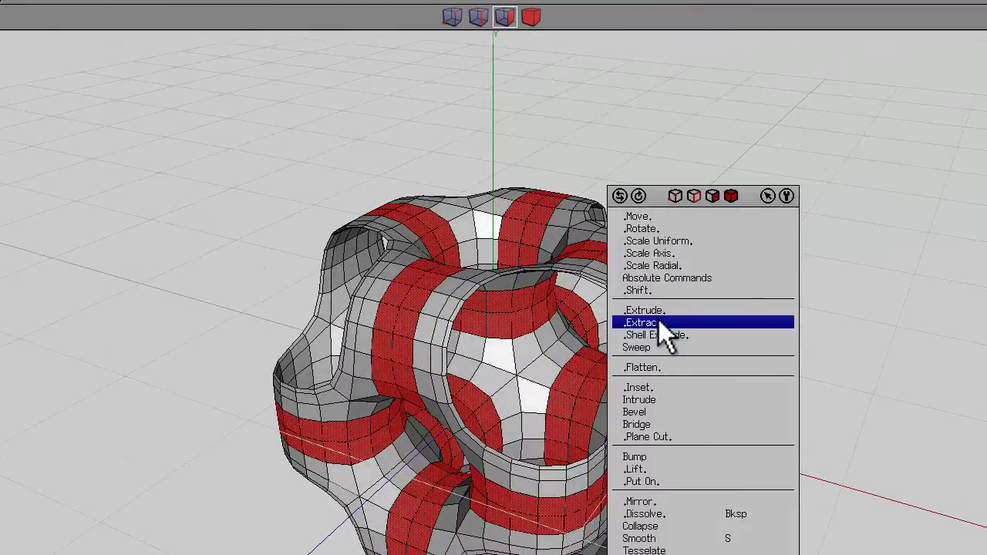
pyautogui.click(655, 335)
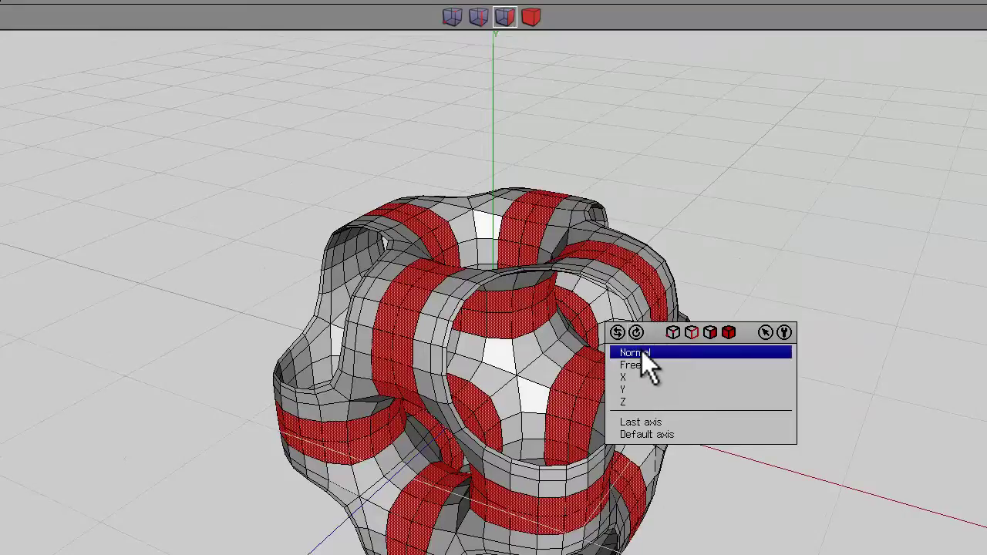
pyautogui.click(642, 352)
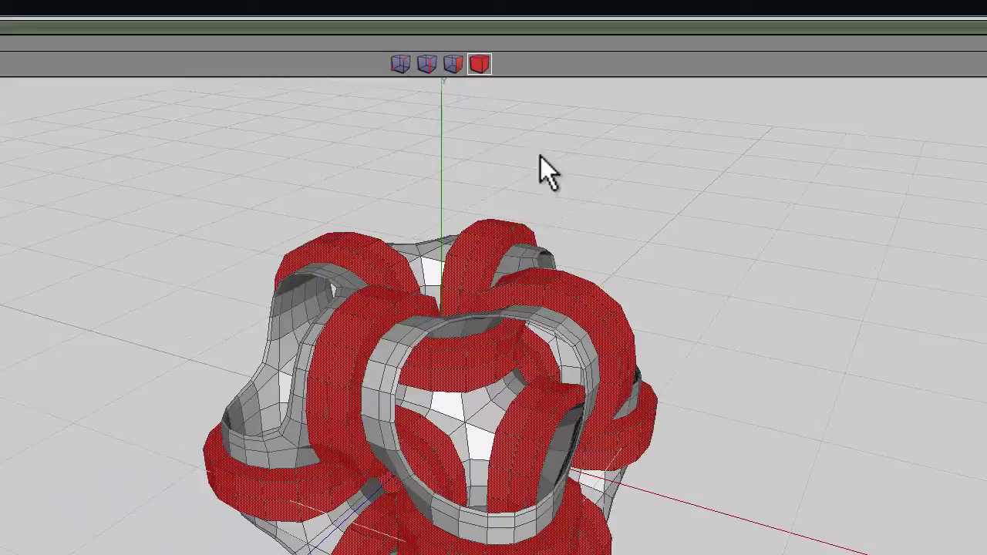
# Combine the extruded rings into one object, smooth it twice, and select the lattice body in place of the rings.
pyautogui.rightClick(583, 192)
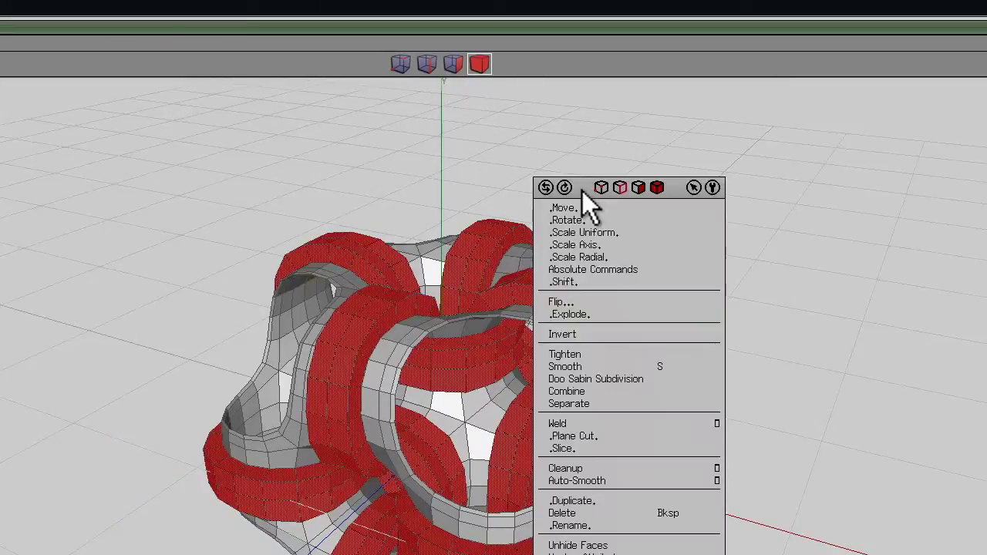
pyautogui.click(589, 391)
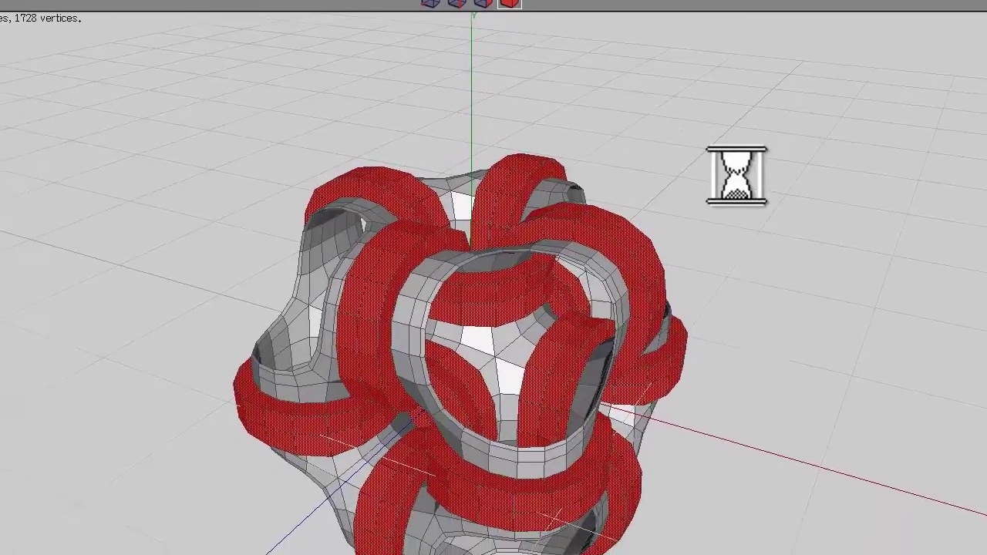
pyautogui.press('Tab')
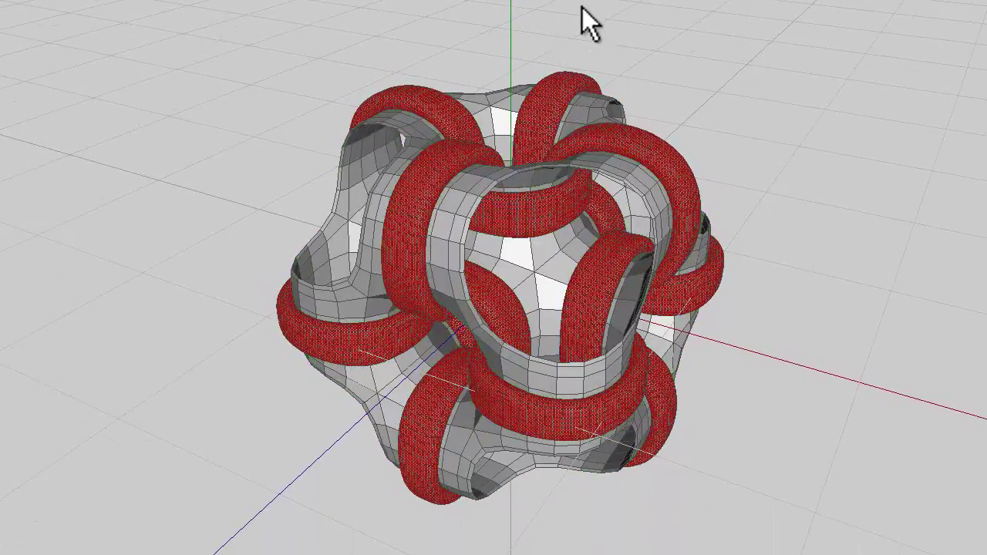
pyautogui.click(583, 11)
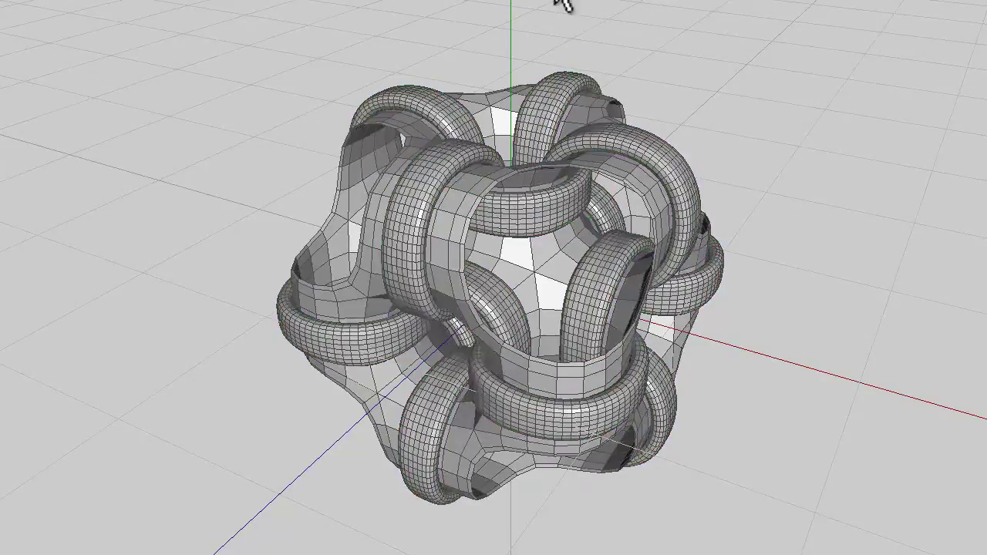
pyautogui.click(473, 199)
pyautogui.moveTo(735, 82); pyautogui.dragTo(511, 264, button='middle')
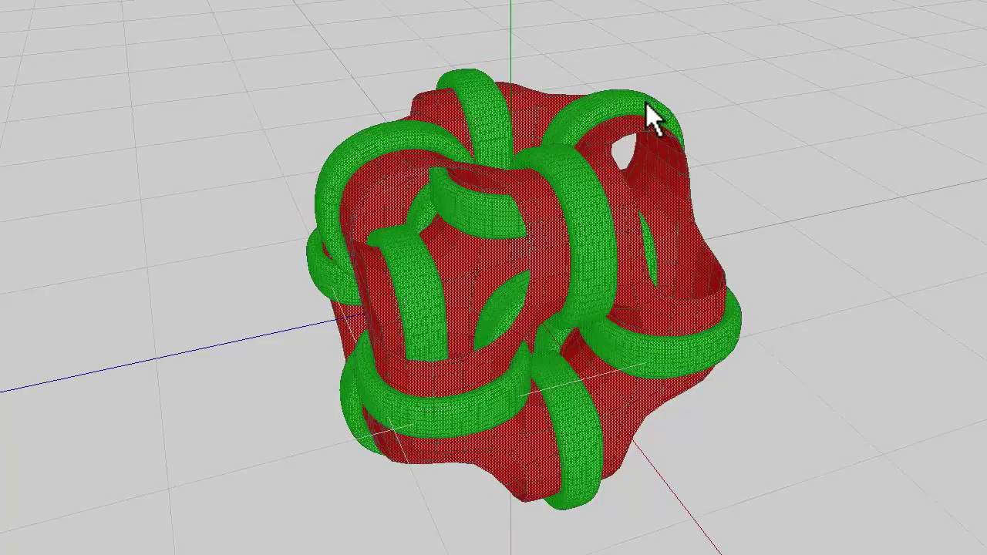
# Try deleting the lattice body to view the rings on their own, and undo the deletion.
pyautogui.press('BackSpace')
pyautogui.moveTo(461, 90); pyautogui.dragTo(512, 264, button='middle')
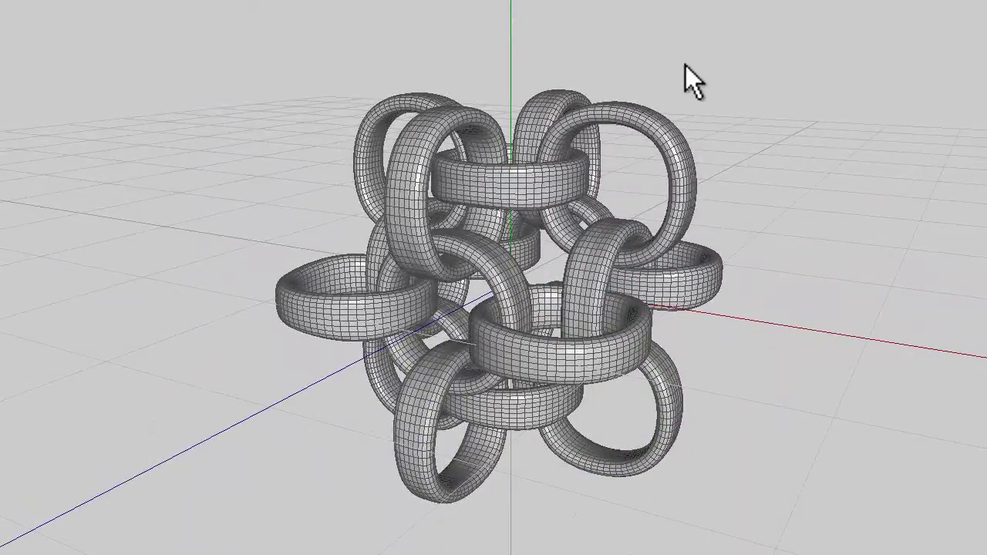
pyautogui.hotkey('ctrl', 'z')
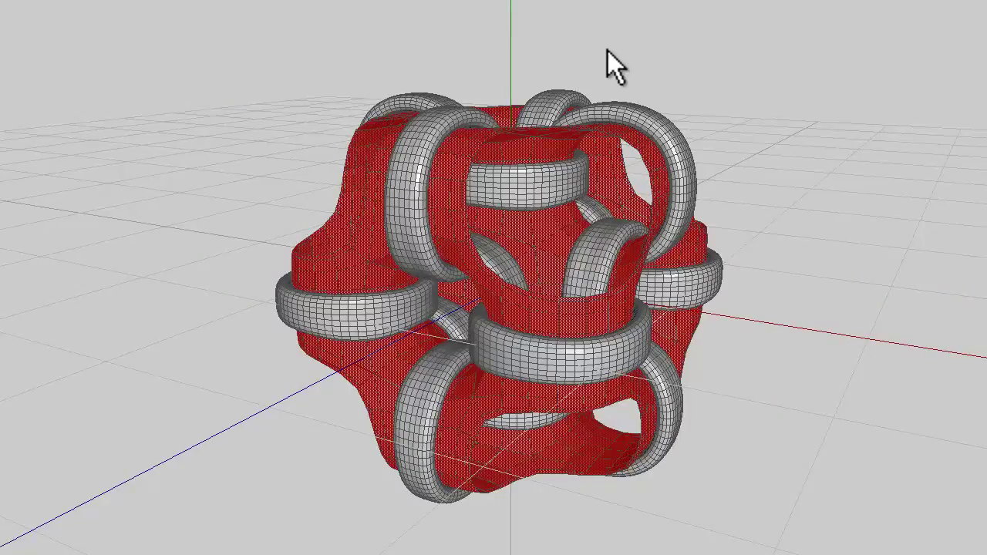
# Smooth the lattice body twice and clear the selection.
pyautogui.press('s')
pyautogui.press('s')
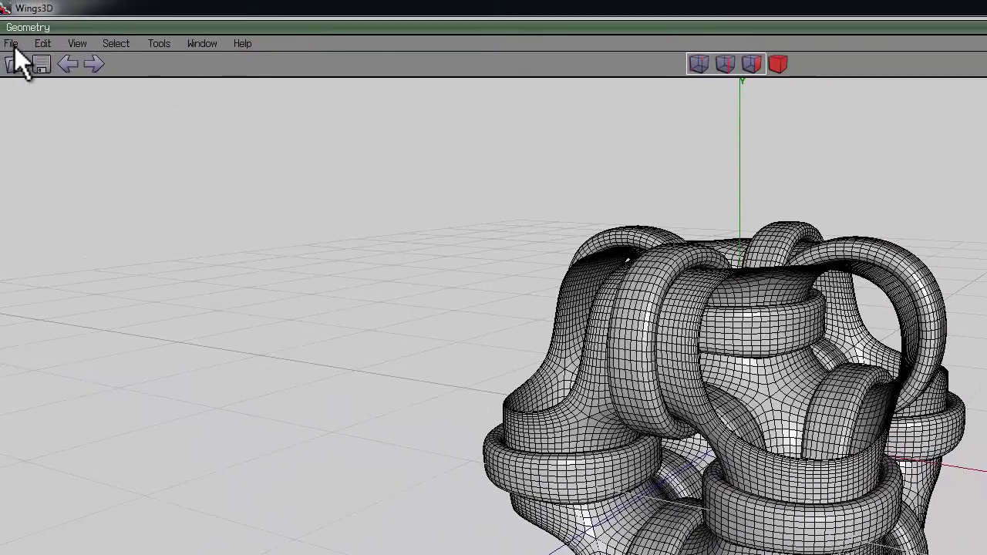
pyautogui.click(11, 44)
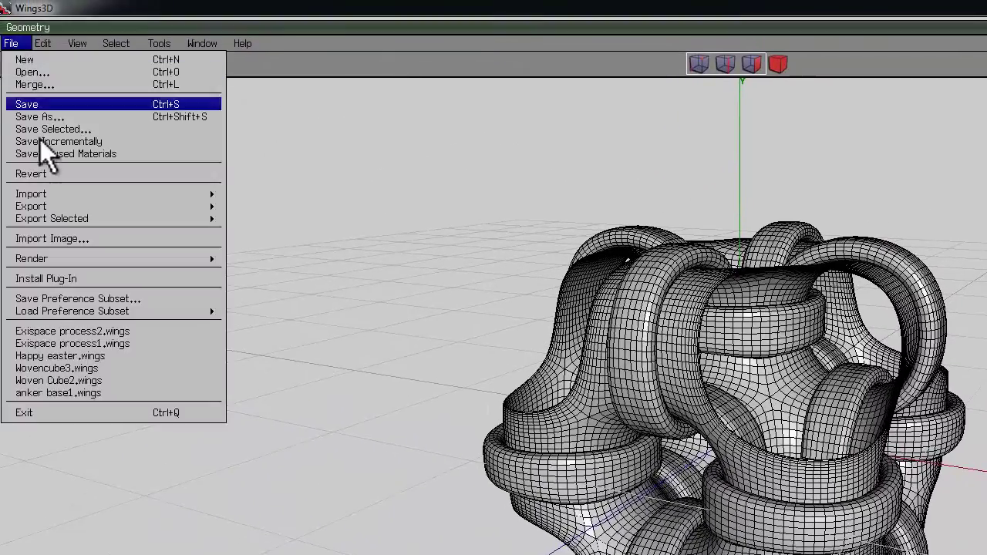
pyautogui.moveTo(90, 207)
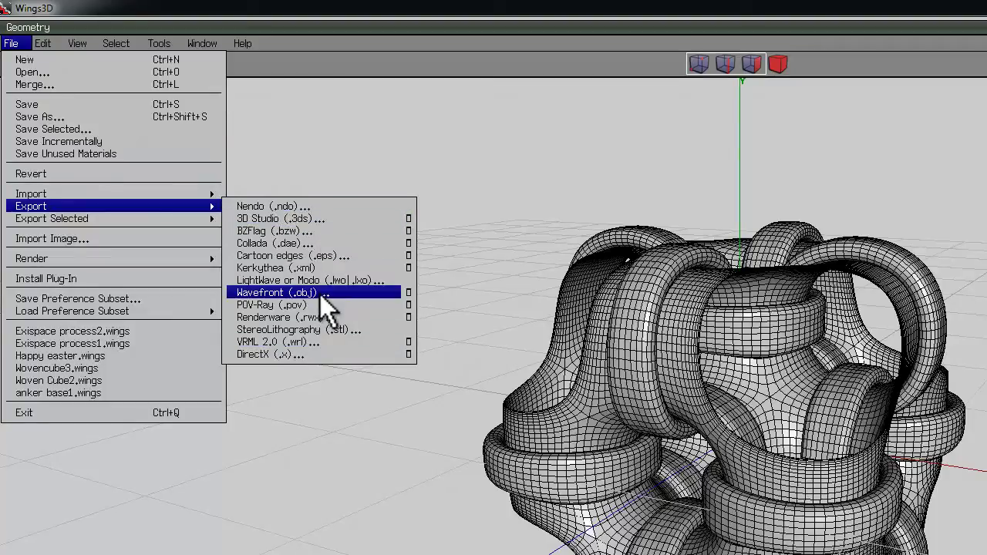
pyautogui.click(498, 270)
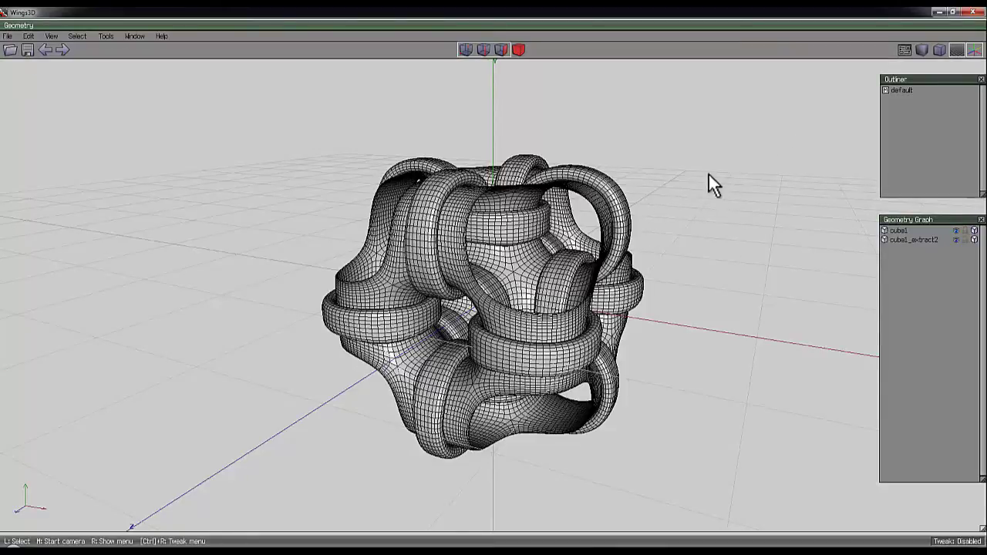
pyautogui.middleClick(493, 282)
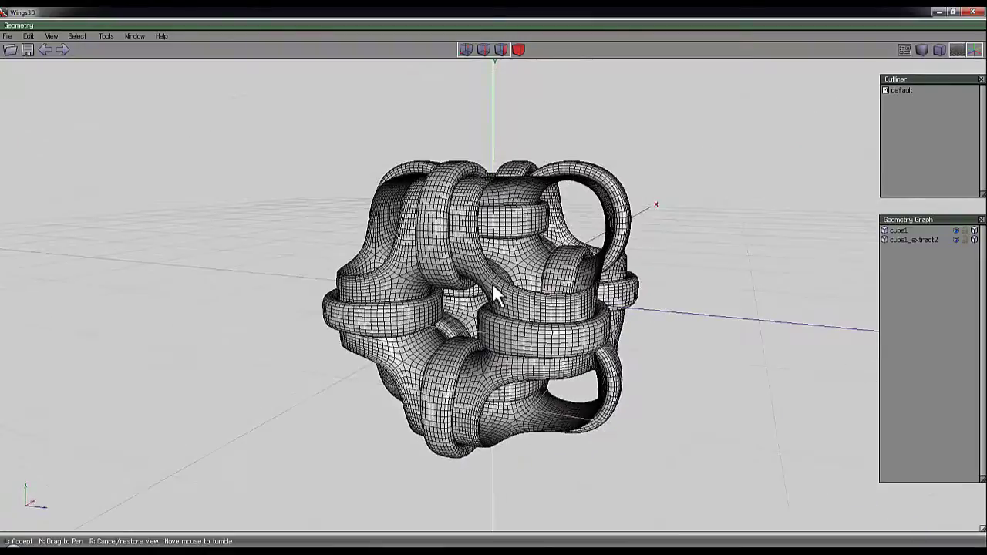
pyautogui.click(493, 282)
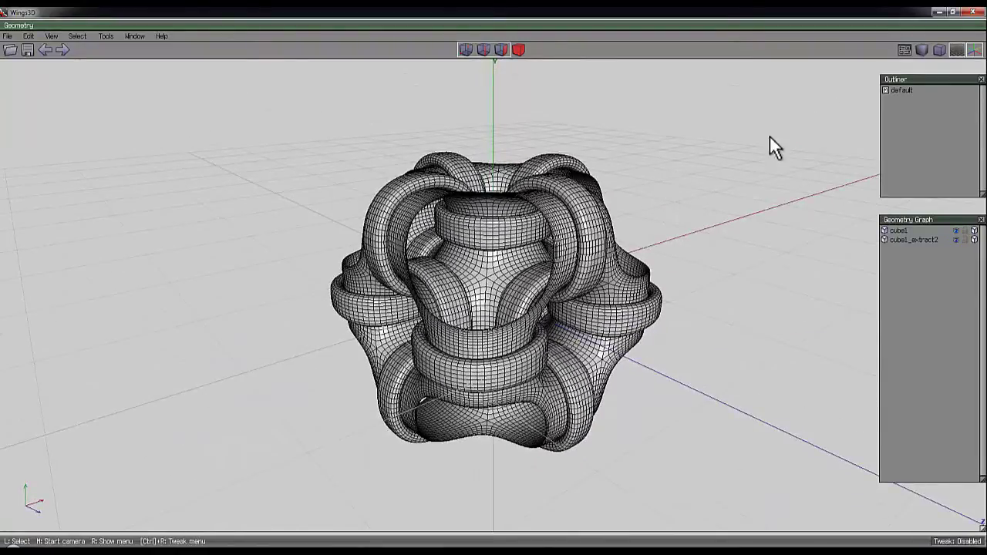
pyautogui.click(898, 90)
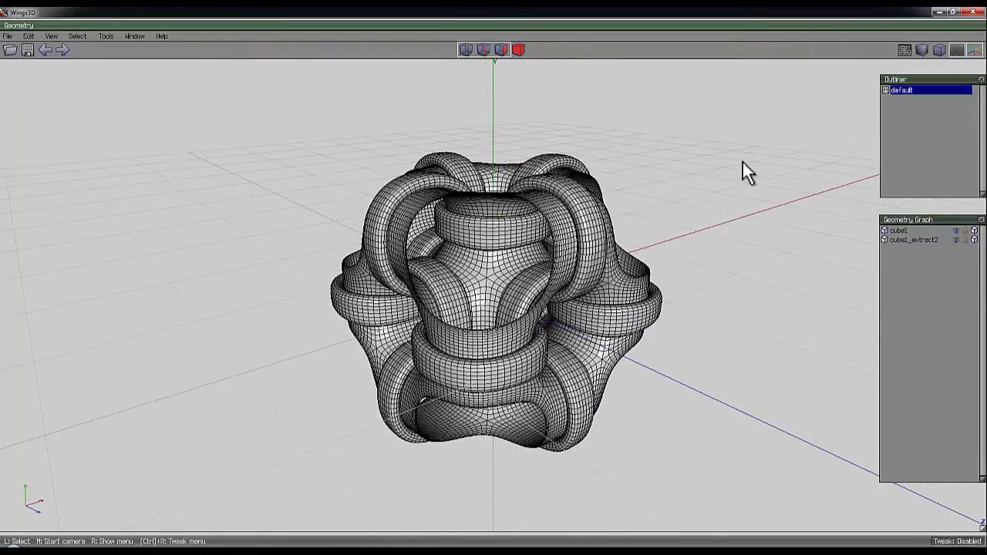
# Select the rings object, convert the selection to faces, and assign it a new material named Rings.
pyautogui.click(517, 51)
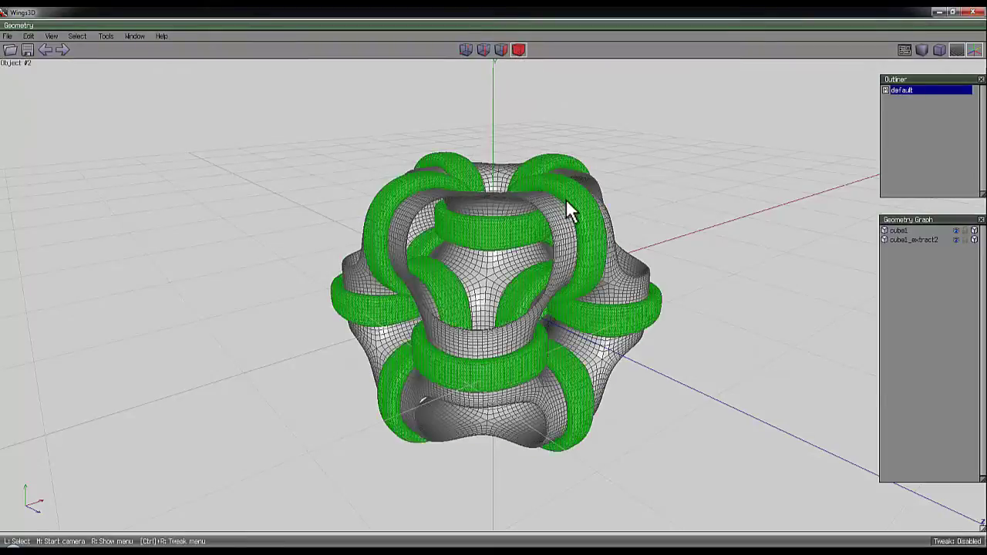
pyautogui.click(566, 198)
pyautogui.rightClick(667, 137)
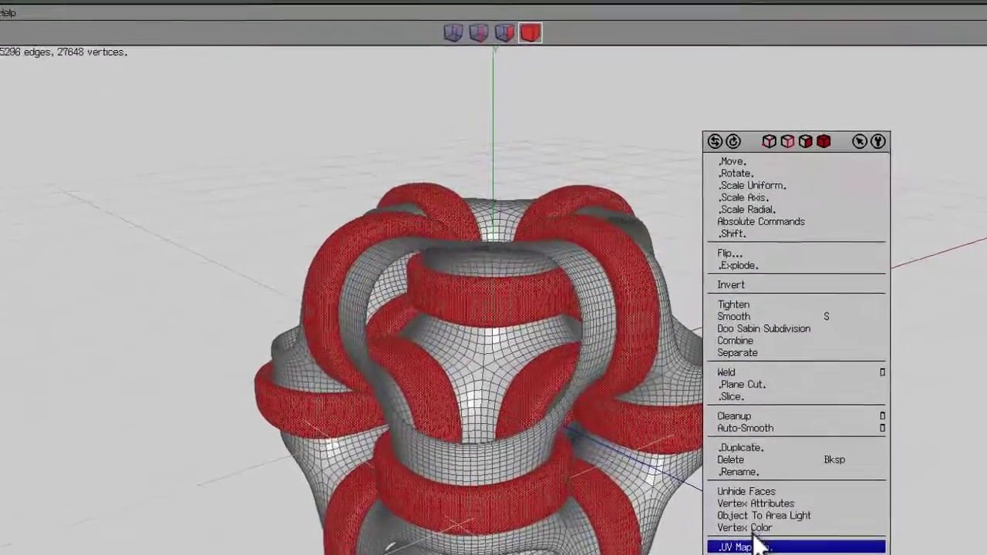
pyautogui.click(504, 31)
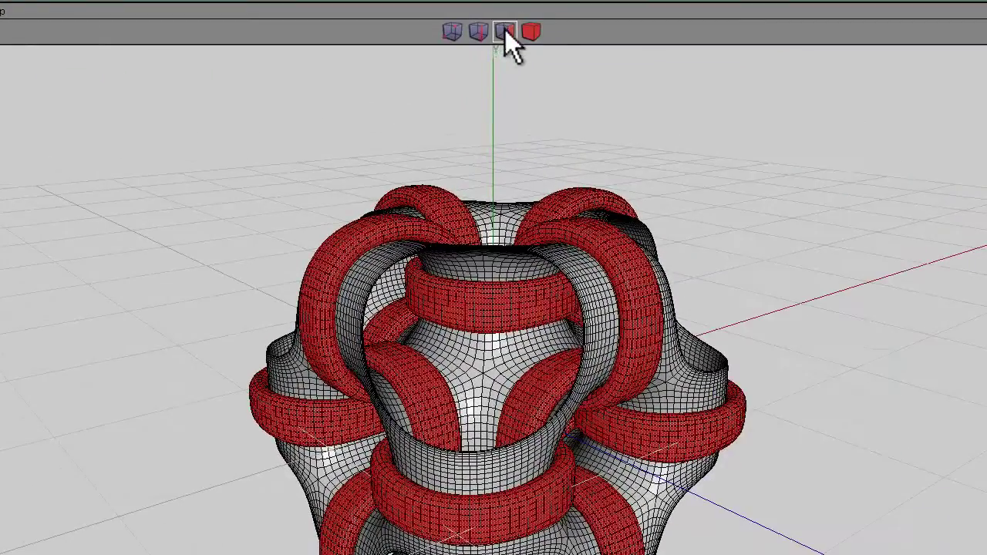
pyautogui.rightClick(601, 144)
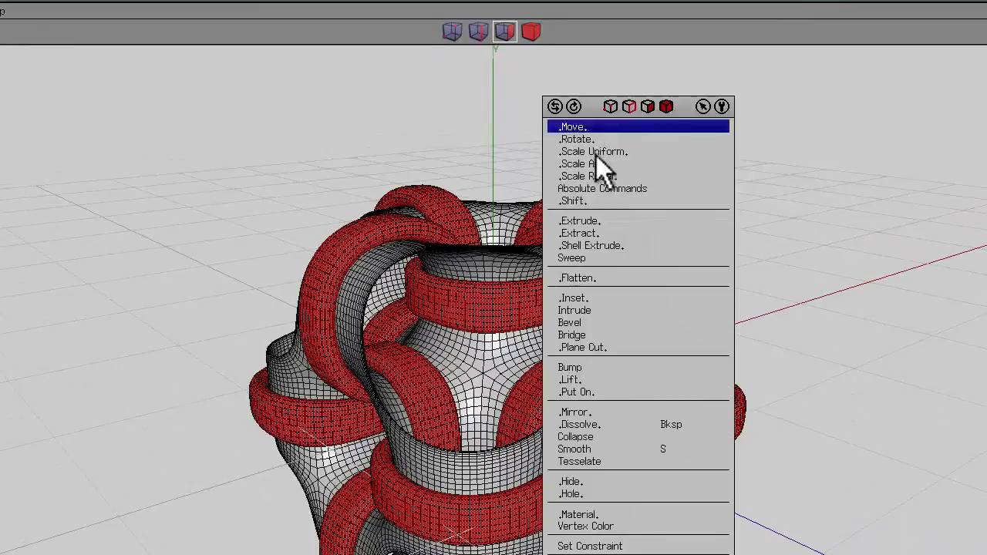
pyautogui.click(617, 515)
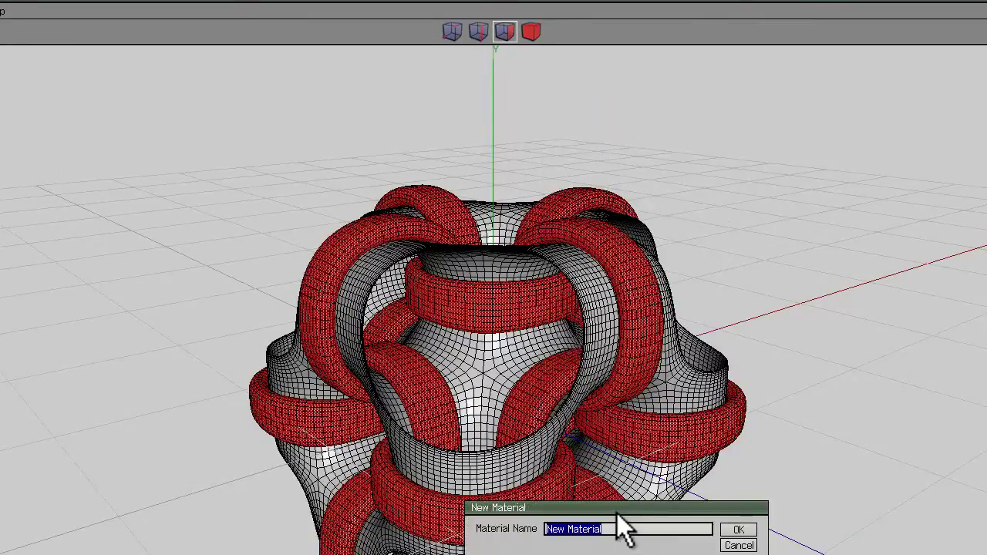
pyautogui.write('Rings')
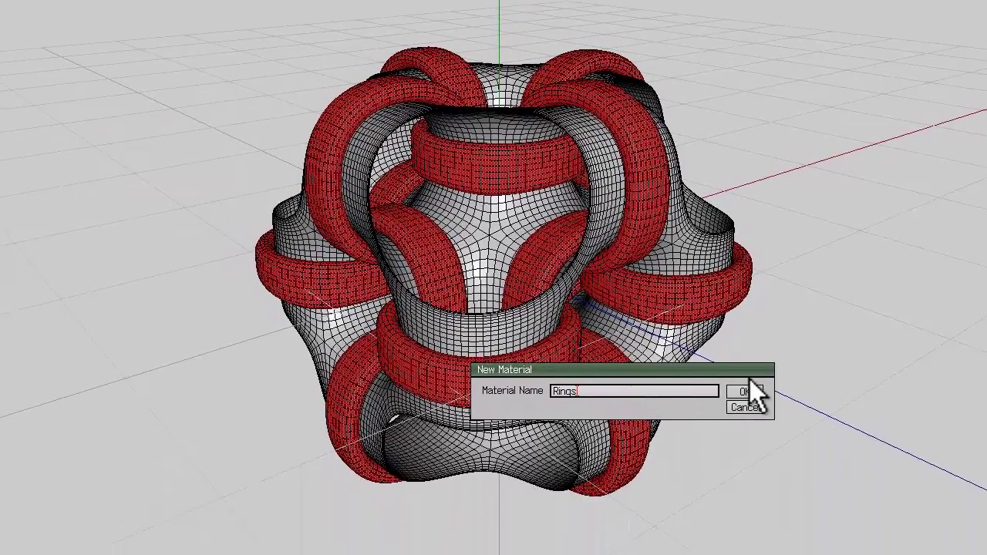
pyautogui.click(750, 387)
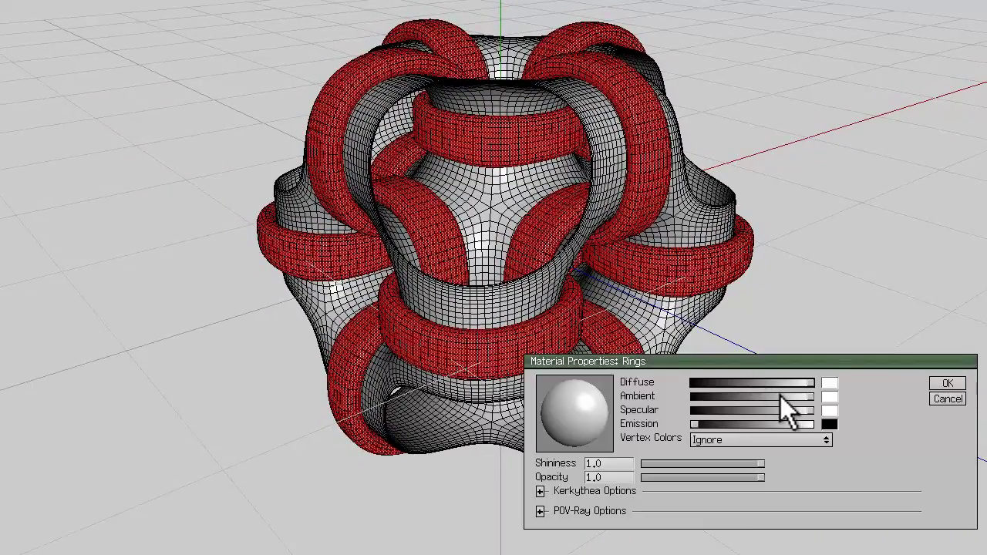
# Adjust the Rings material's ambient, specular and emission levels, and set its diffuse level to about 0.95.
pyautogui.moveTo(806, 400); pyautogui.dragTo(754, 422)
pyautogui.moveTo(771, 382); pyautogui.dragTo(785, 382)
pyautogui.moveTo(753, 423); pyautogui.dragTo(715, 423)
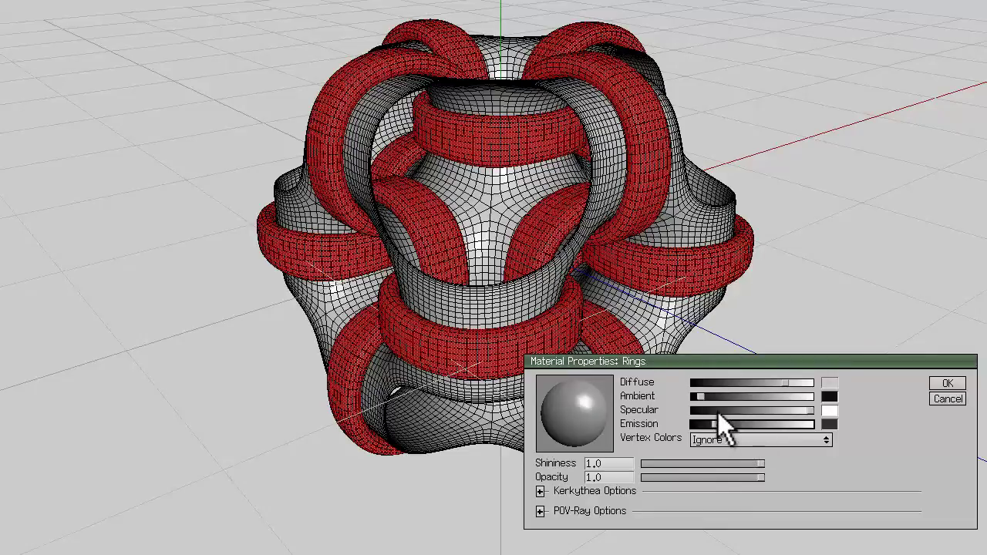
pyautogui.click(769, 410)
pyautogui.click(755, 396)
pyautogui.moveTo(746, 384); pyautogui.dragTo(804, 383)
# Set the diffuse colour of the Rings material to a blue of R 0.3933, G 0.4133, B 0.9467, and accept the material.
pyautogui.click(846, 384)
pyautogui.click(854, 412)
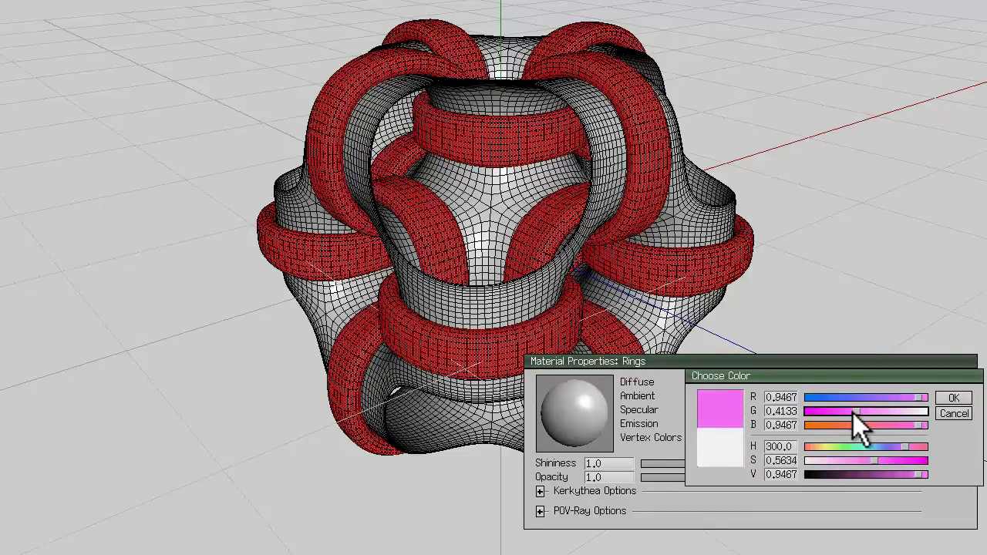
pyautogui.moveTo(875, 398); pyautogui.dragTo(851, 398)
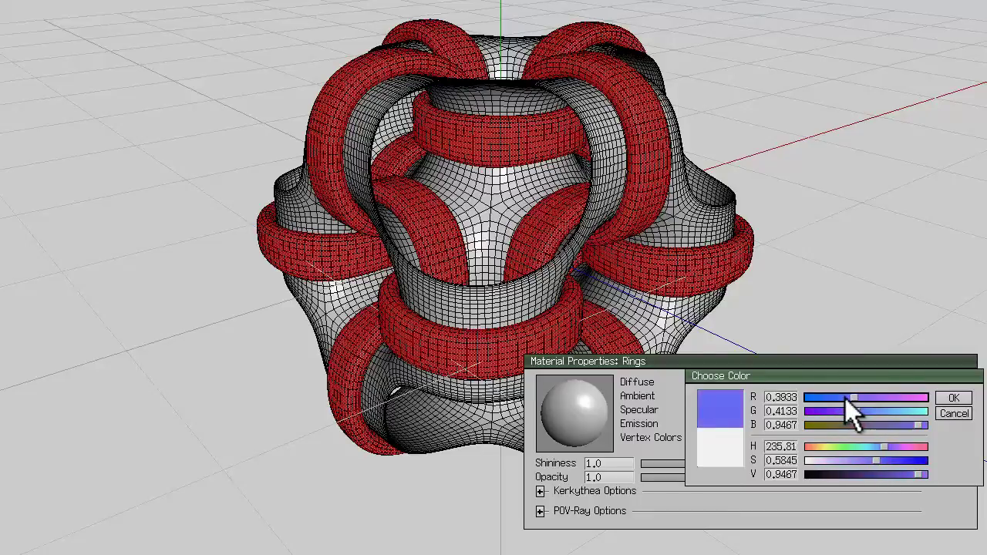
pyautogui.click(953, 398)
pyautogui.click(947, 384)
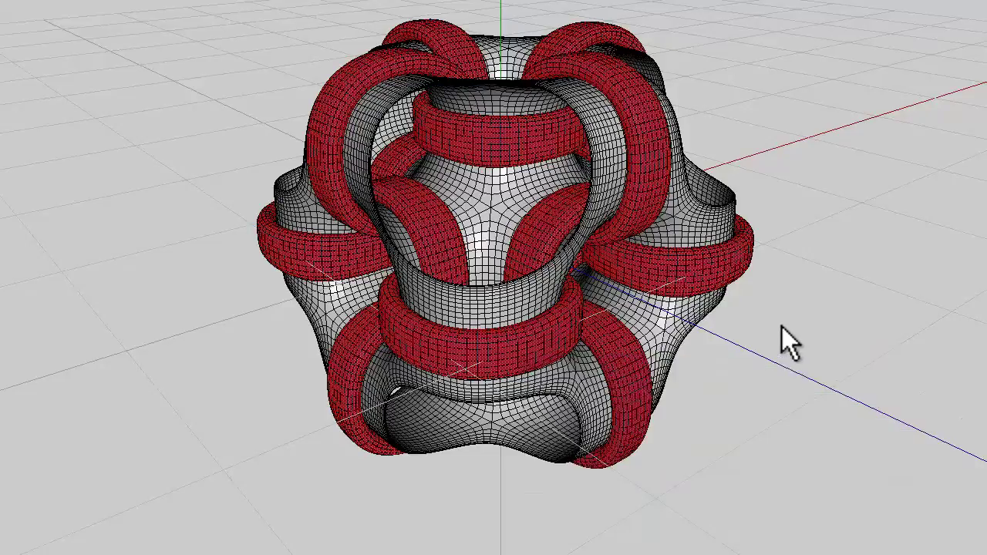
# Clear the selection and inspect the coloured rings from several sides of the model.
pyautogui.moveTo(878, 295); pyautogui.dragTo(515, 207, button='middle')
pyautogui.press('space')
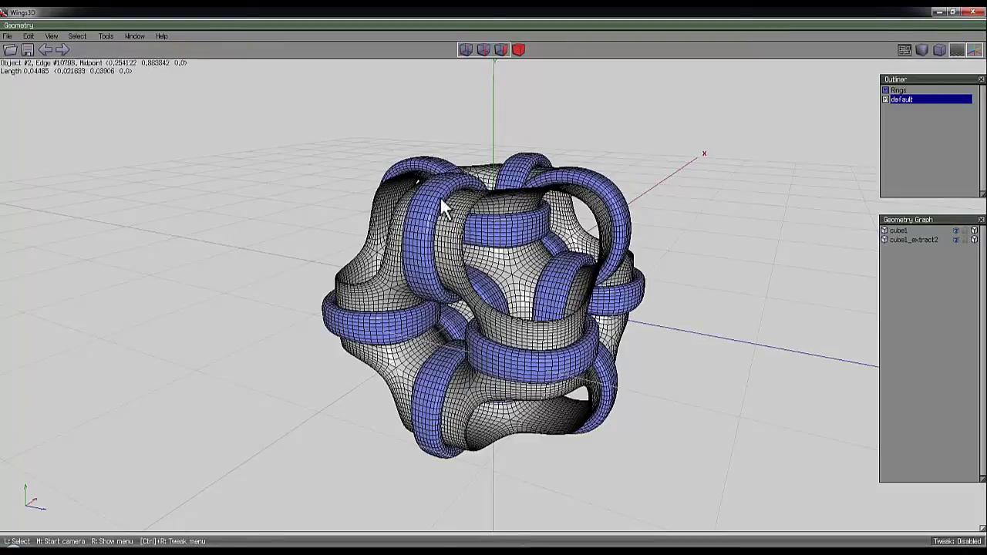
pyautogui.middleClick(649, 143)
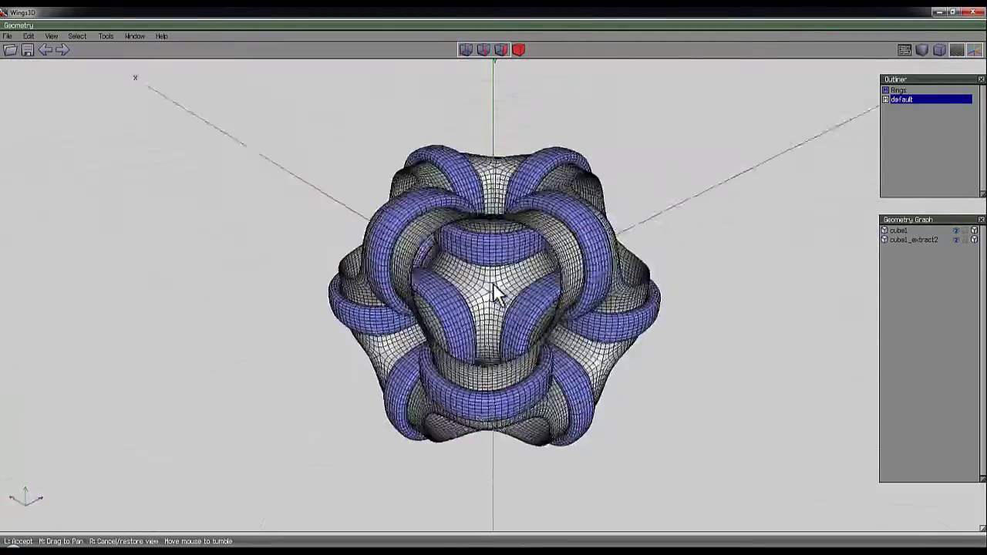
pyautogui.click(493, 282)
pyautogui.middleClick(258, 192)
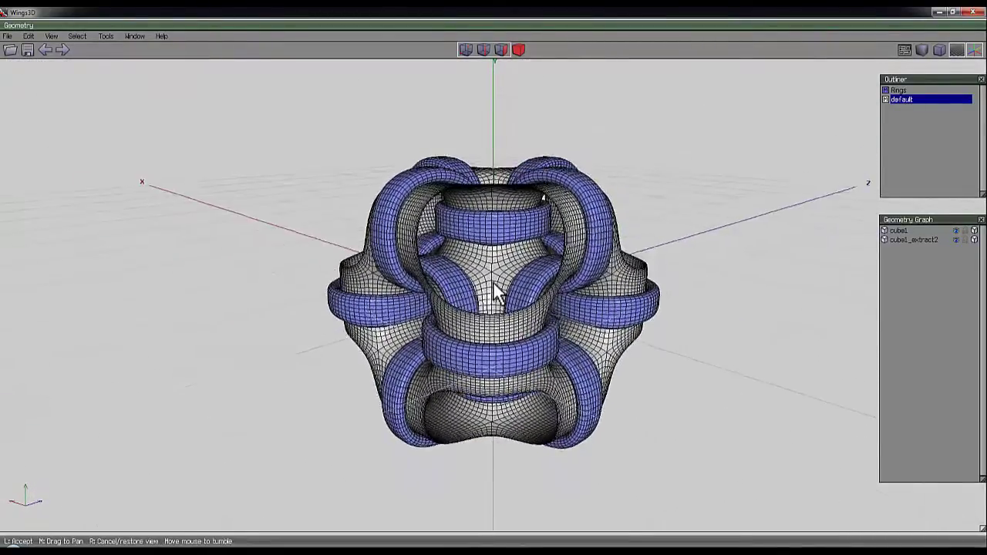
pyautogui.click(496, 290)
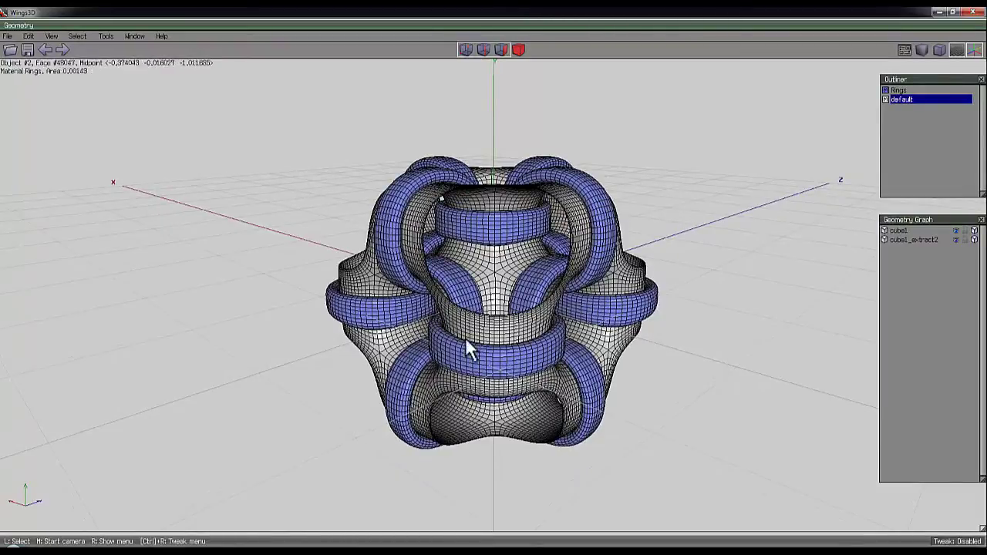
pyautogui.middleClick(662, 257)
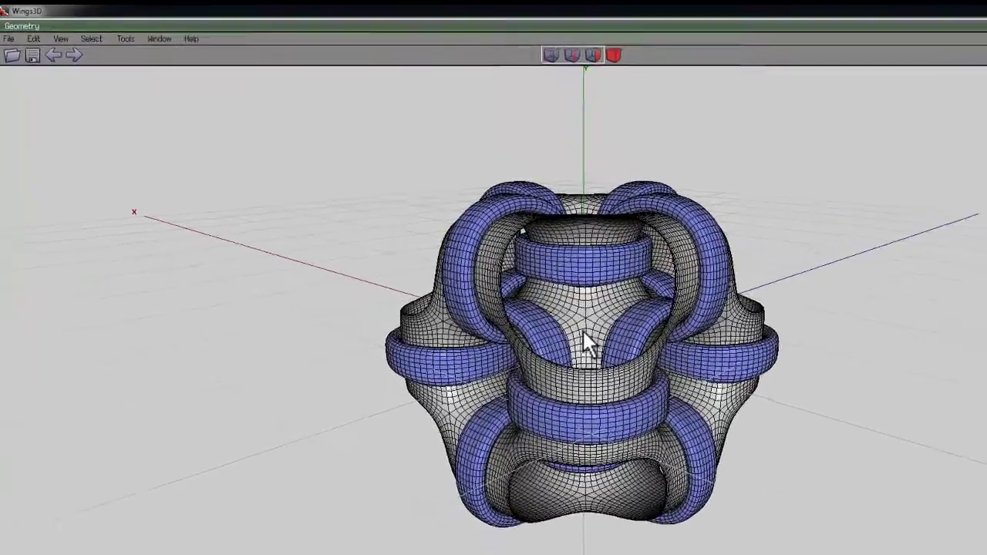
pyautogui.click(493, 282)
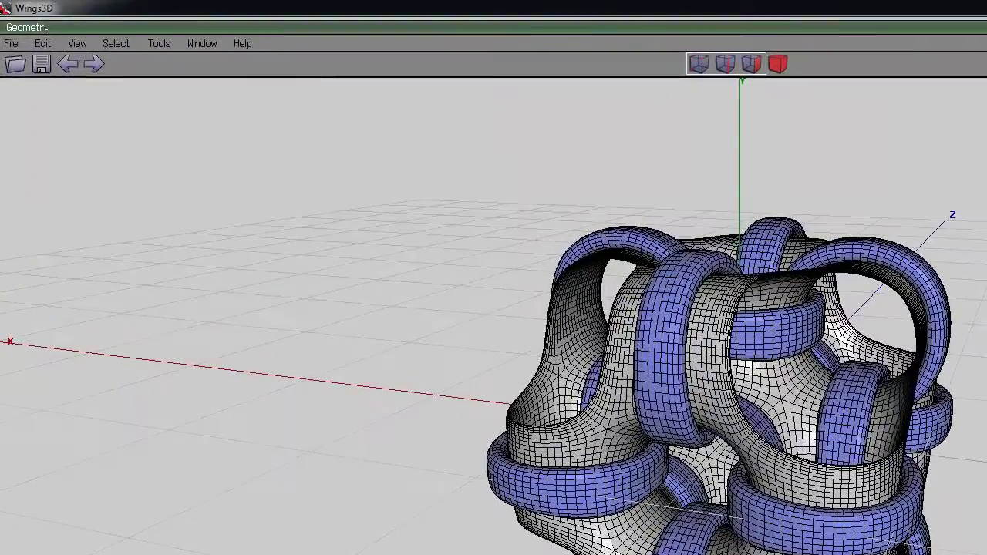
# Export the whole model as a Wavefront OBJ file named Wings_thuing_with_loops2 in the +grab this folder.
pyautogui.click(9, 44)
pyautogui.moveTo(116, 206)
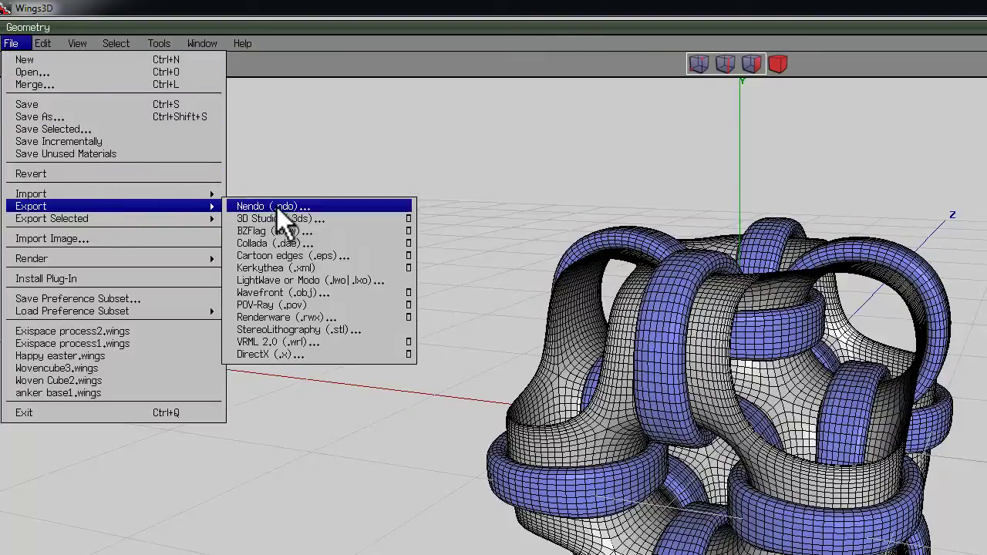
pyautogui.click(308, 295)
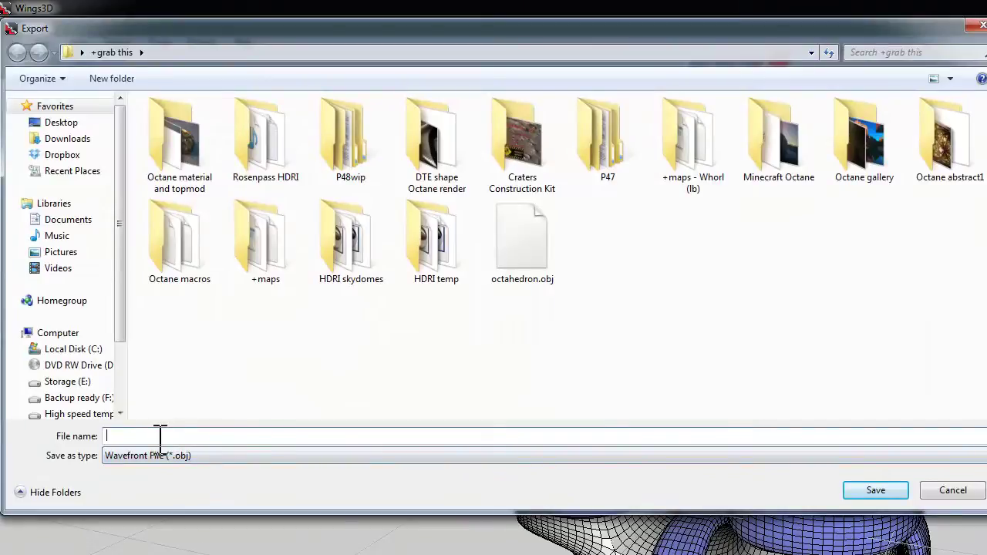
pyautogui.write('Wings_thuing_with_loops2')
pyautogui.press('Return')
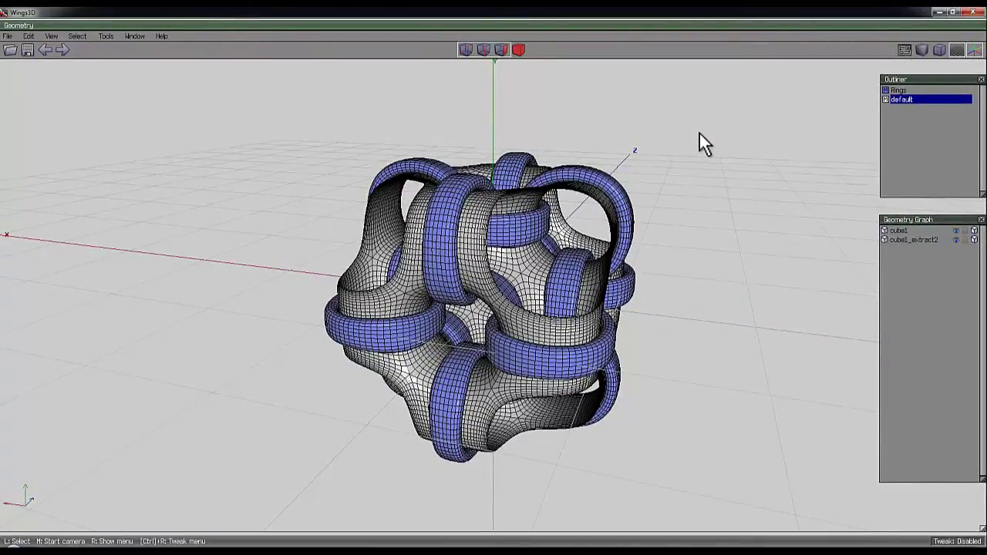
pyautogui.middleClick(664, 171)
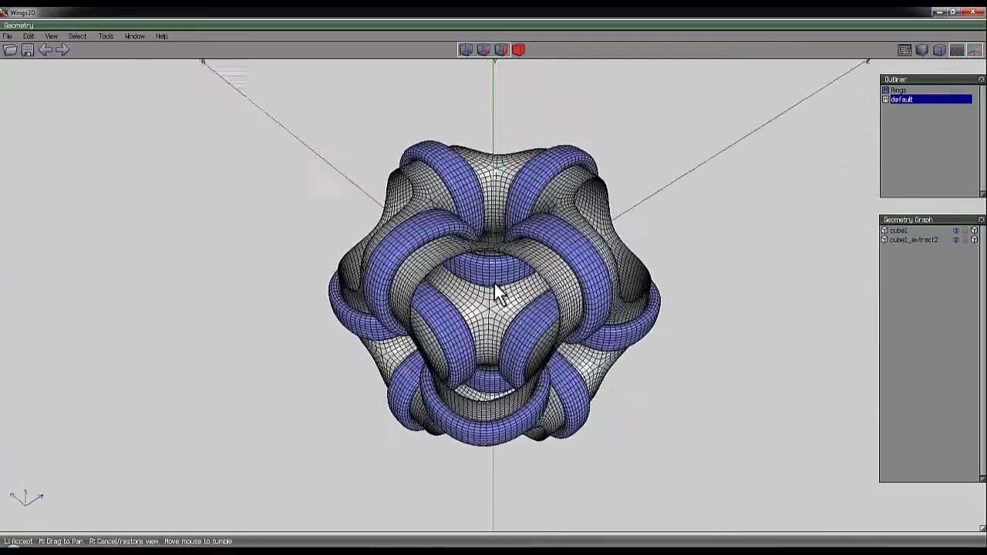
pyautogui.click(494, 285)
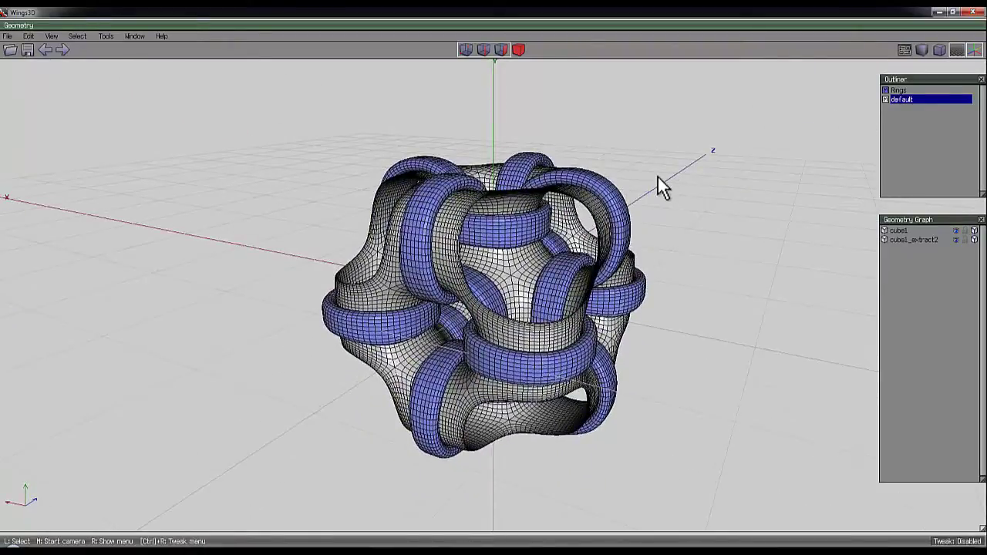